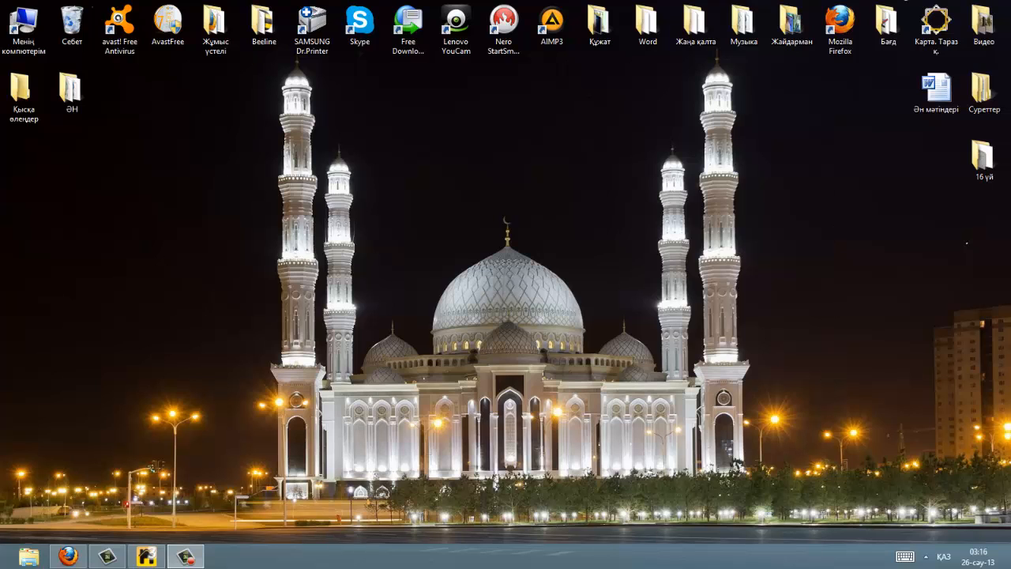
# Switch to Camtasia Studio and place the dark 86_2560_1600 background image at the very start of Track 1.
pyautogui.click(108, 556)
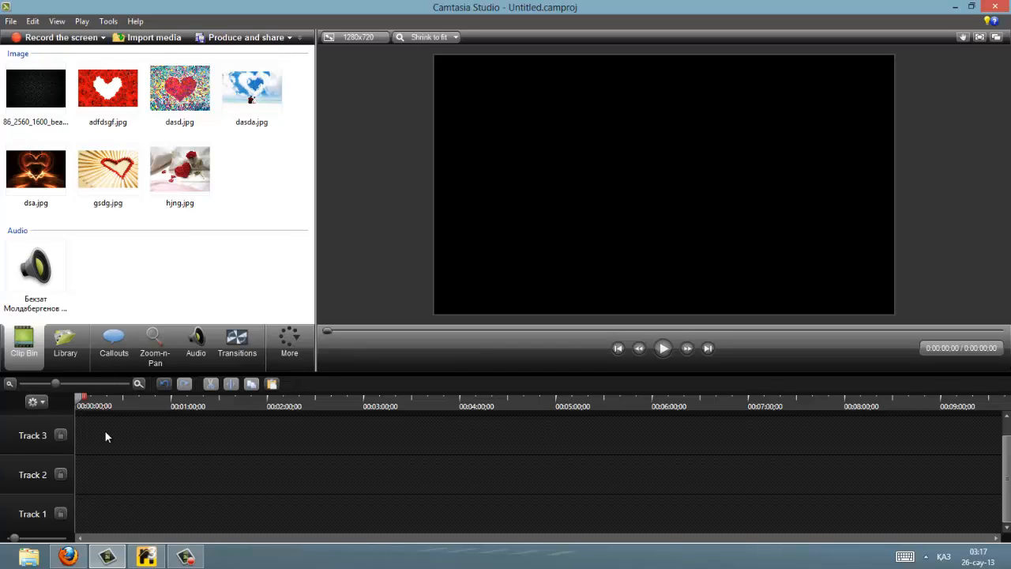
pyautogui.click(35, 87)
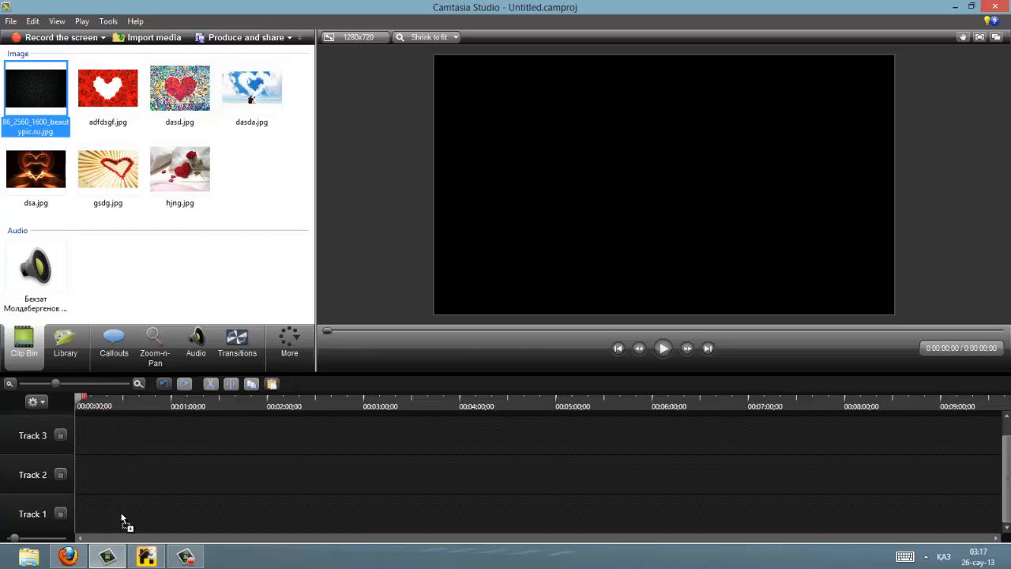
pyautogui.moveTo(121, 514); pyautogui.dragTo(122, 512)
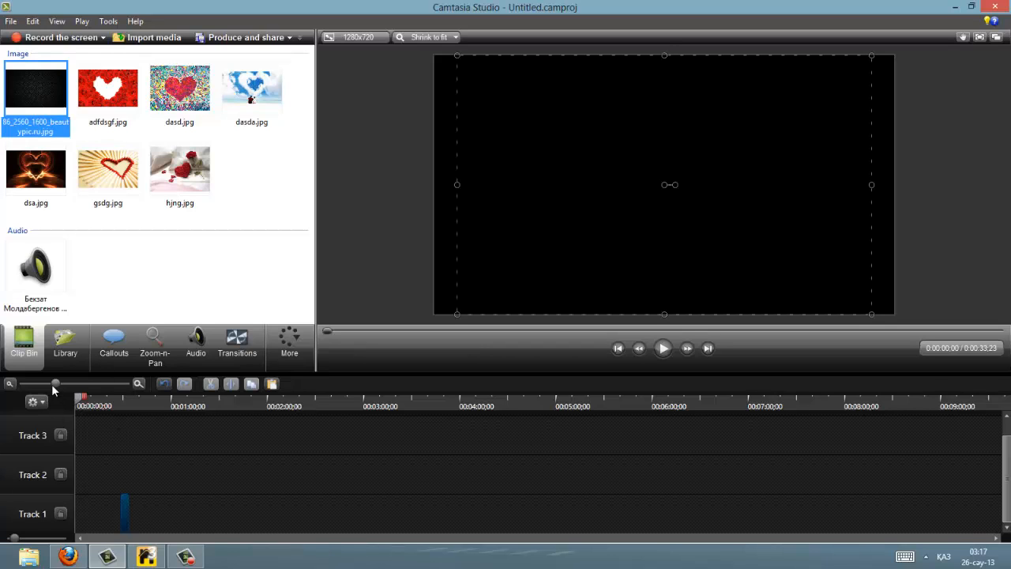
pyautogui.click(72, 385)
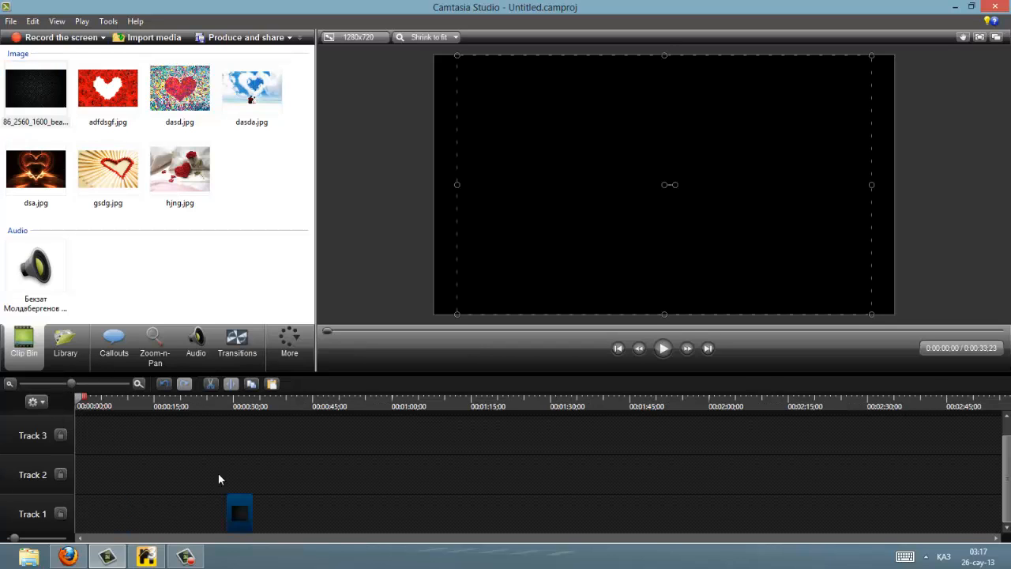
pyautogui.click(96, 384)
pyautogui.click(77, 383)
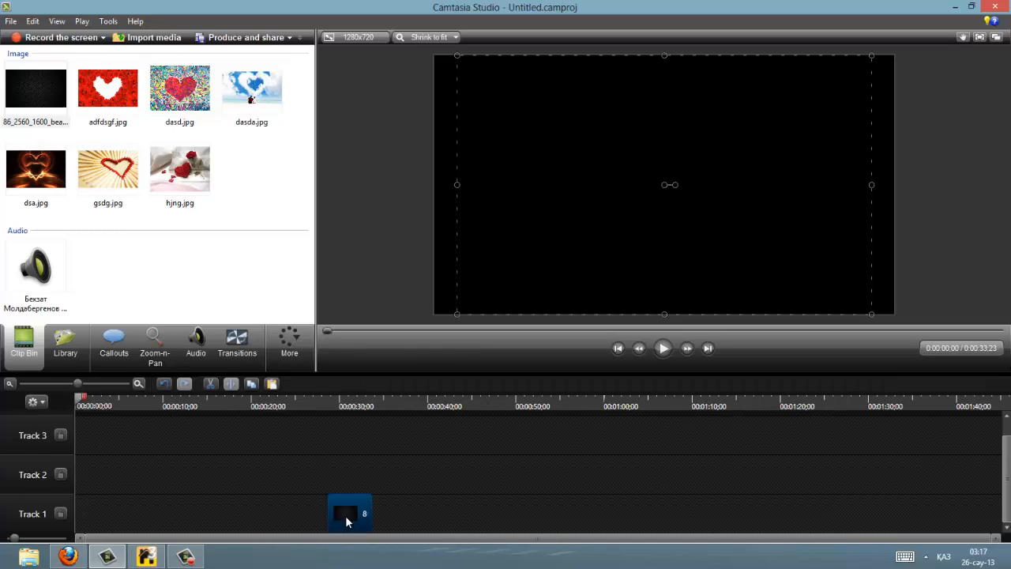
pyautogui.moveTo(345, 515); pyautogui.dragTo(38, 523)
# Add gsdg.jpg, dsa.jpg and hjng.jpg to Track 1 one after another, directly behind the background image.
pyautogui.moveTo(109, 169); pyautogui.dragTo(110, 519)
pyautogui.moveTo(35, 169); pyautogui.dragTo(182, 517)
pyautogui.moveTo(179, 170); pyautogui.dragTo(233, 520)
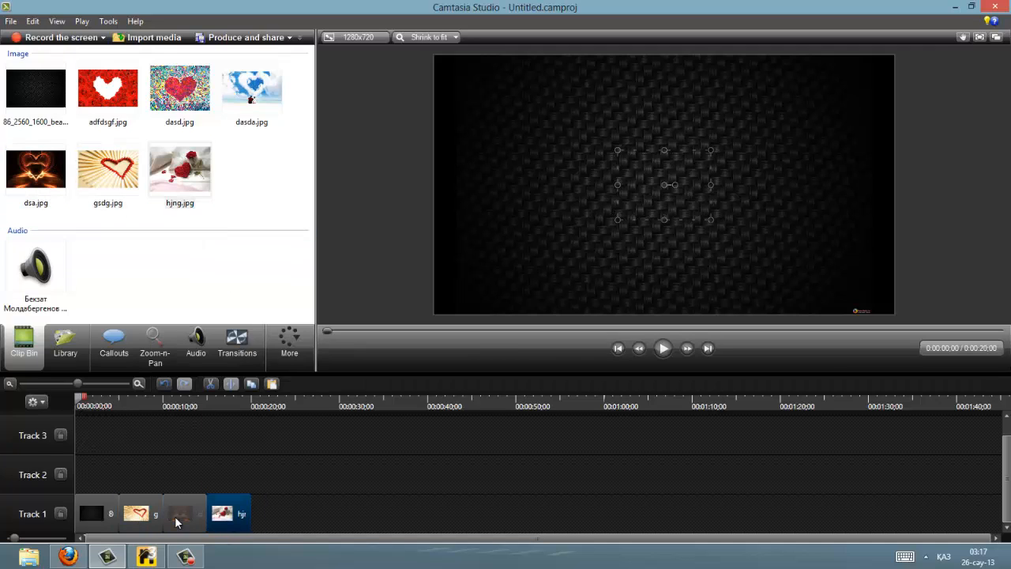
pyautogui.click(90, 431)
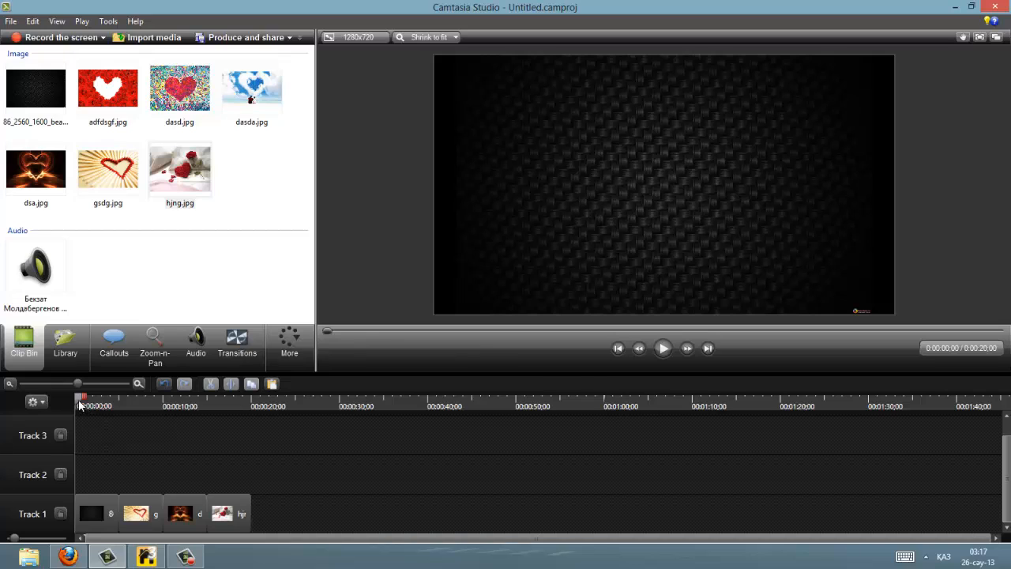
# Add a transparent hotspot callout at 0:00:00;11, over the background image.
pyautogui.moveTo(78, 403)
pyautogui.mouseDown()
pyautogui.moveTo(96, 404)
pyautogui.moveTo(77, 404)
pyautogui.mouseUp()
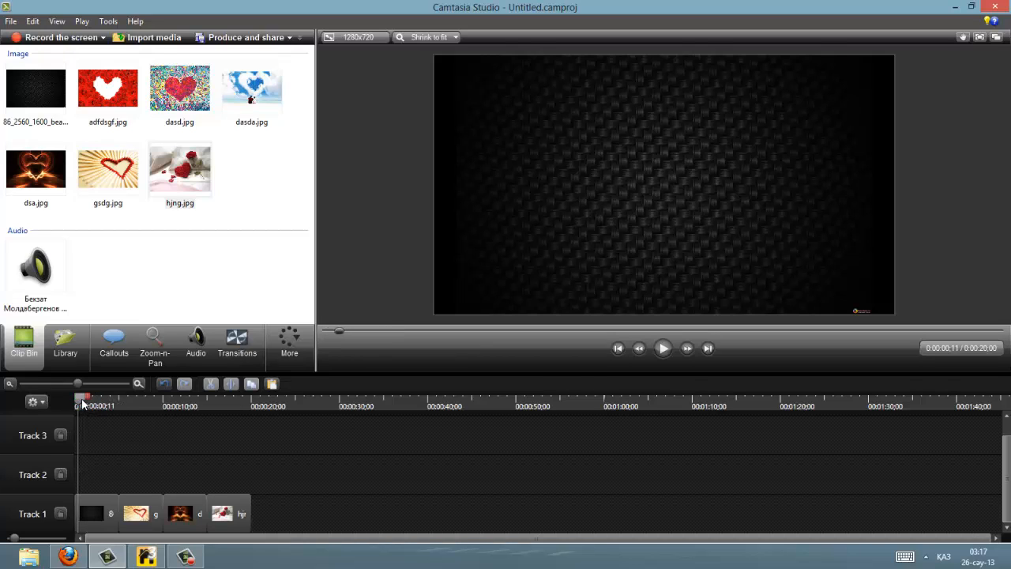
pyautogui.click(108, 353)
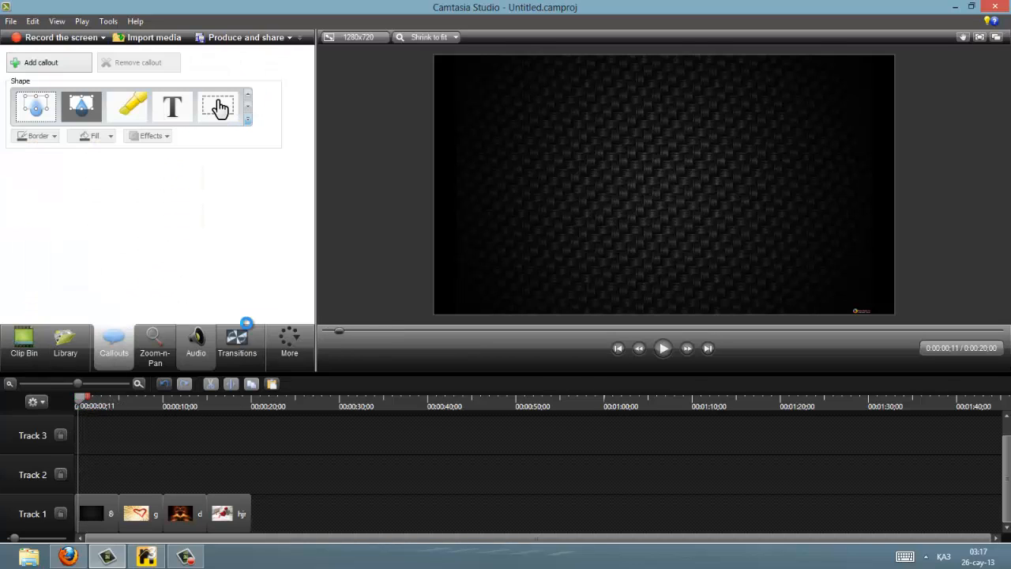
pyautogui.click(249, 121)
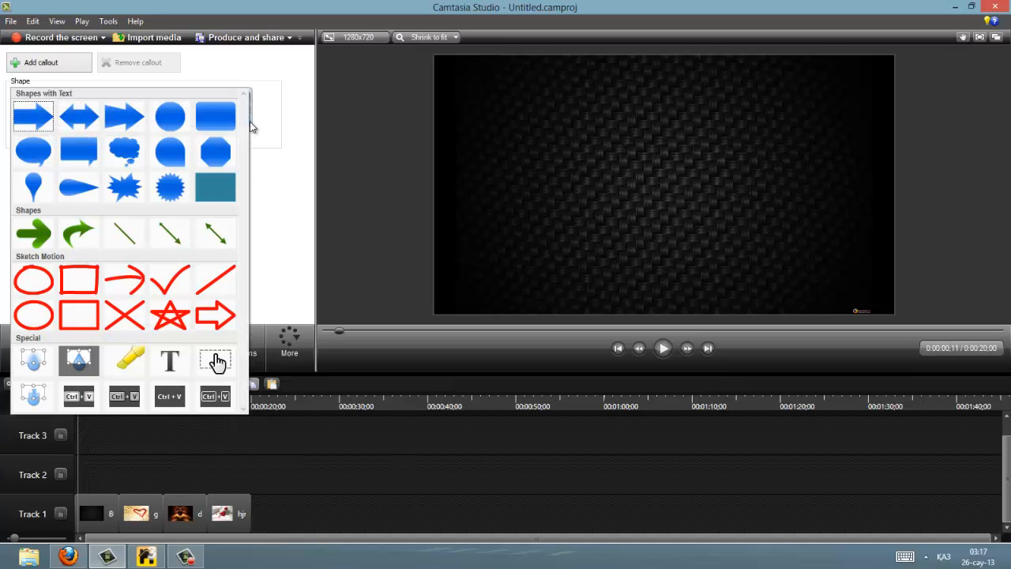
pyautogui.click(216, 361)
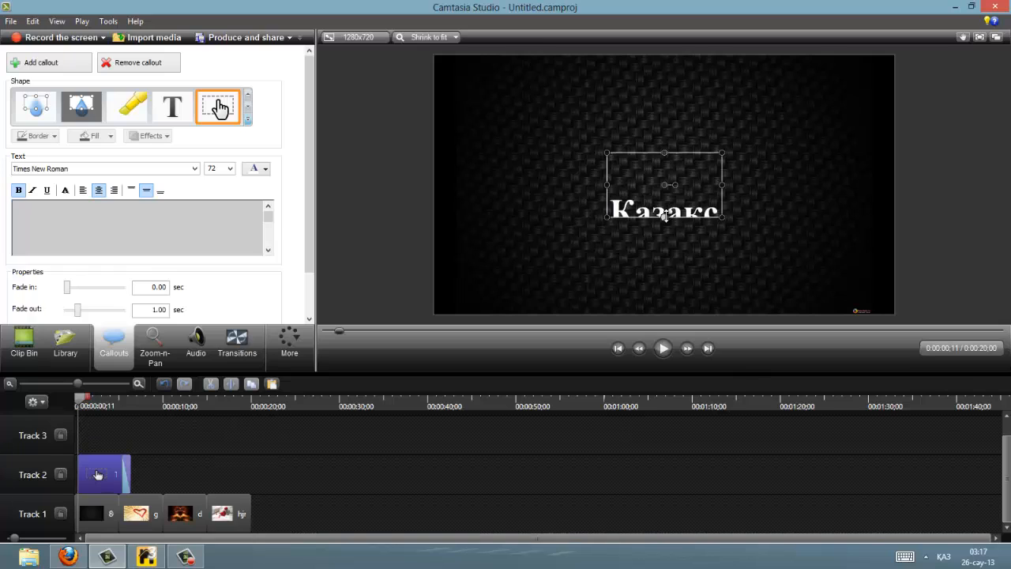
# Enlarge the Қазақстан callout box on the canvas in all four directions so the word fits on one centred line.
pyautogui.moveTo(664, 217); pyautogui.dragTo(664, 302)
pyautogui.moveTo(665, 151); pyautogui.dragTo(664, 57)
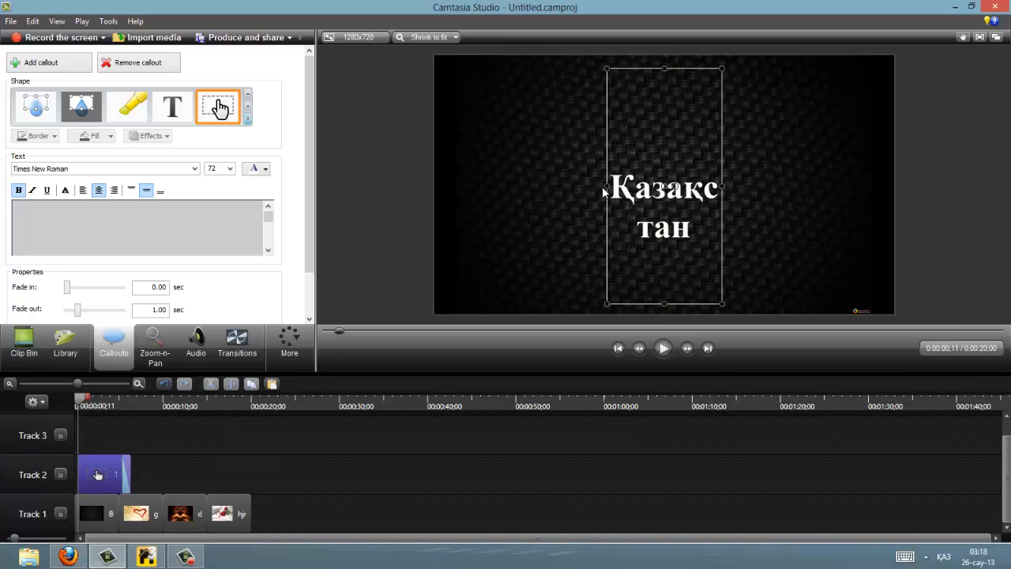
pyautogui.moveTo(605, 185); pyautogui.dragTo(456, 187)
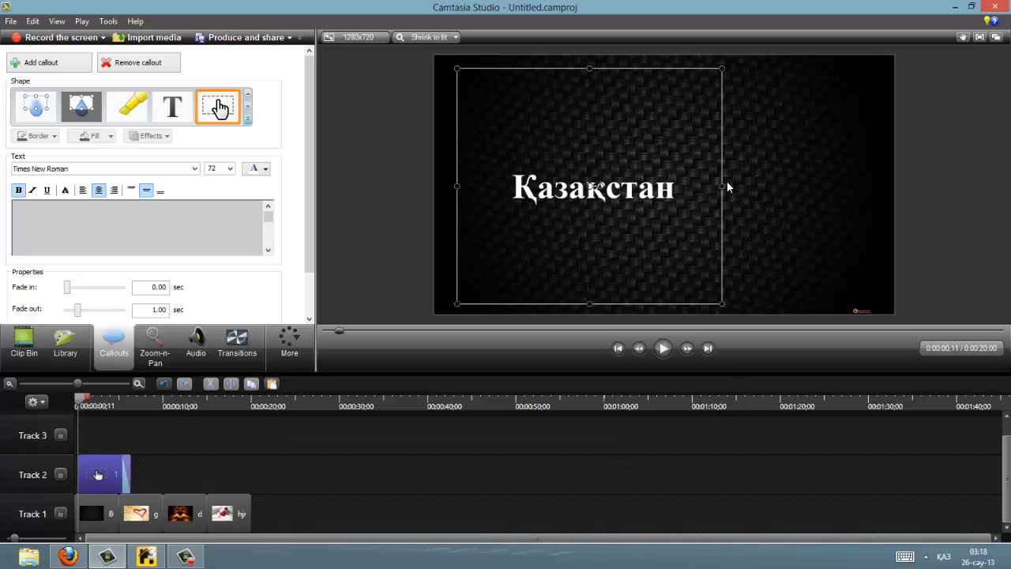
pyautogui.moveTo(725, 188); pyautogui.dragTo(871, 188)
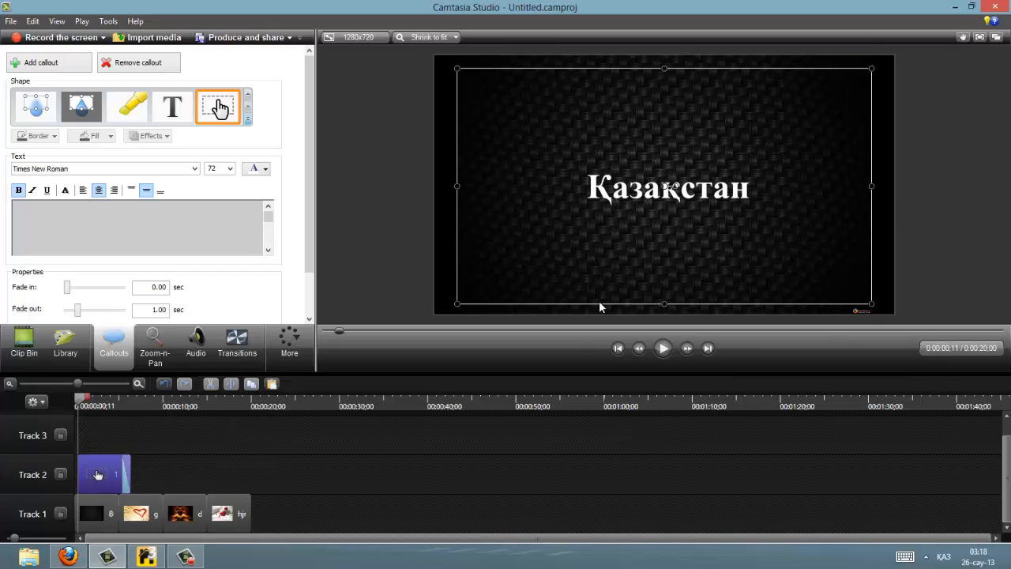
# Adjust both ends of the callout on Track 2 to span exactly the first image, from 0 to 5 seconds.
pyautogui.moveTo(129, 474); pyautogui.dragTo(120, 478)
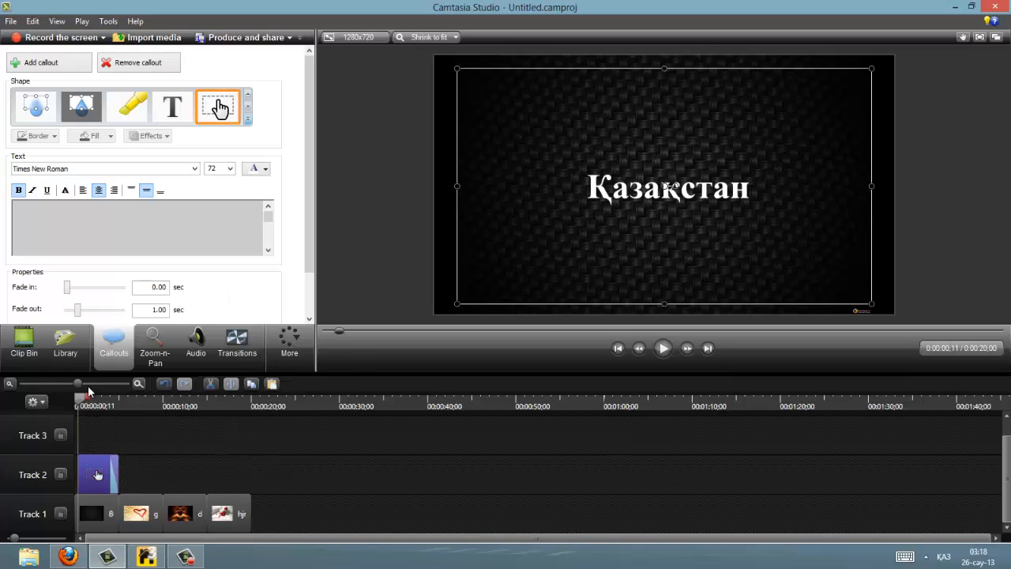
pyautogui.click(88, 384)
pyautogui.moveTo(168, 463)
pyautogui.mouseDown()
pyautogui.moveTo(181, 462)
pyautogui.moveTo(168, 463)
pyautogui.mouseUp()
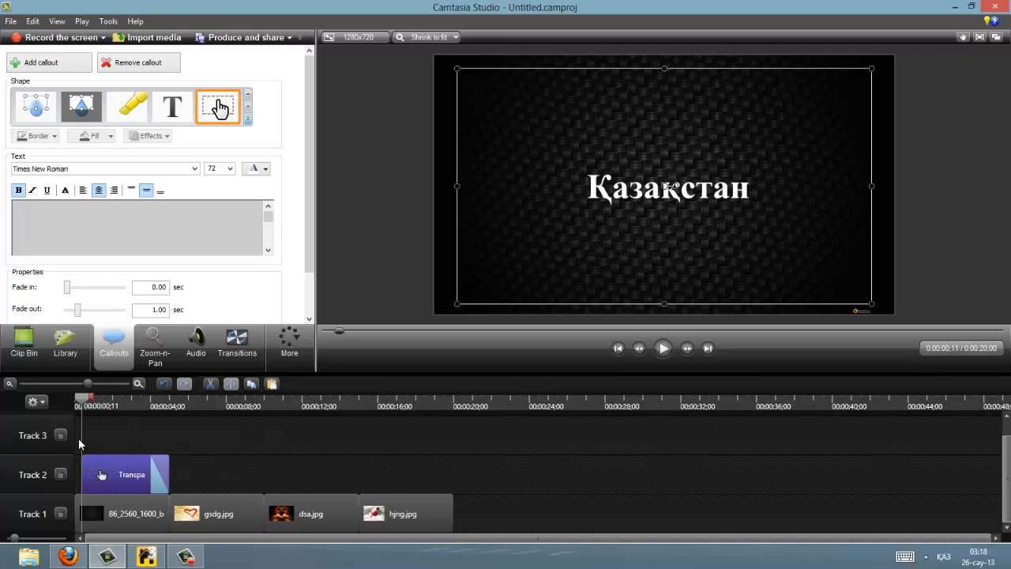
pyautogui.moveTo(84, 401); pyautogui.dragTo(139, 404)
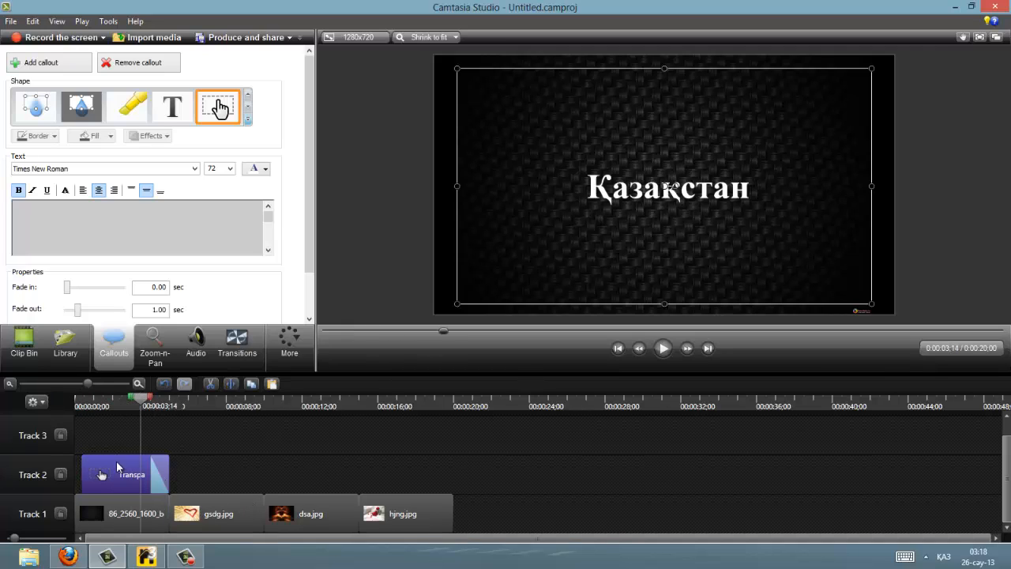
pyautogui.moveTo(117, 467); pyautogui.dragTo(168, 472)
# Go to 0:00:05;00 and enlarge the gsdg.jpg matchstick heart image to fill the full canvas height.
pyautogui.click(142, 401)
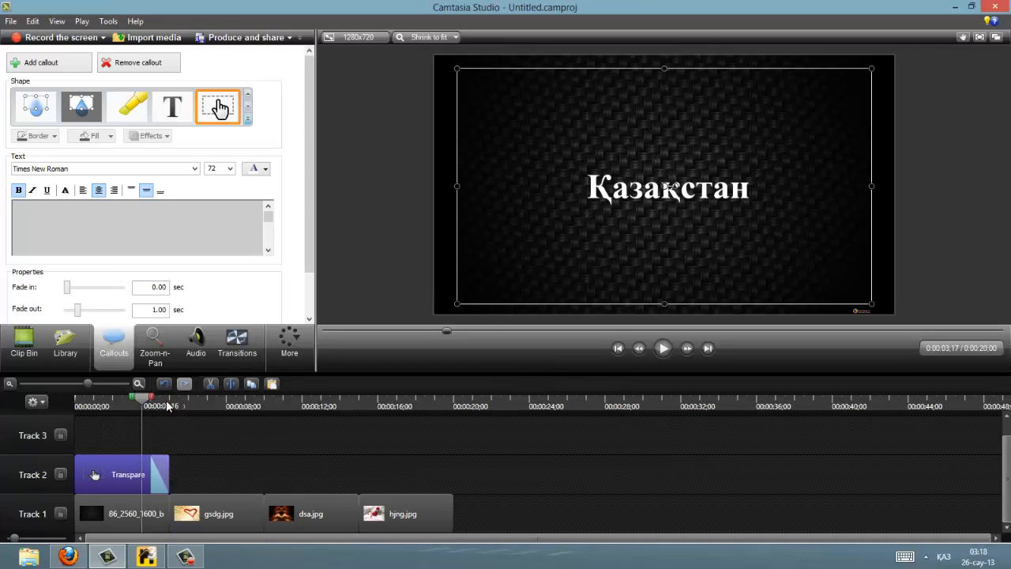
pyautogui.click(167, 405)
pyautogui.click(675, 170)
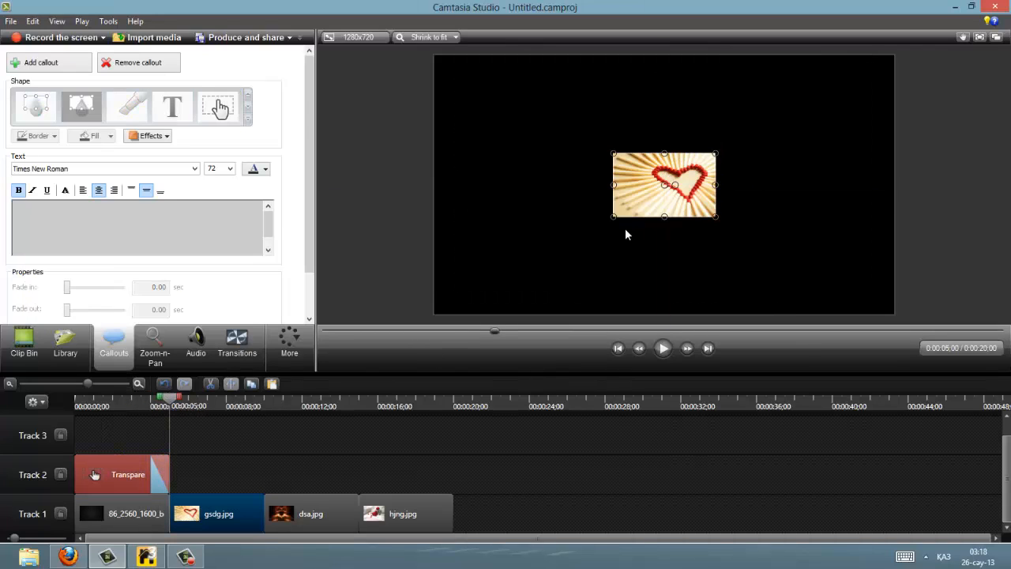
pyautogui.moveTo(615, 219); pyautogui.dragTo(535, 313)
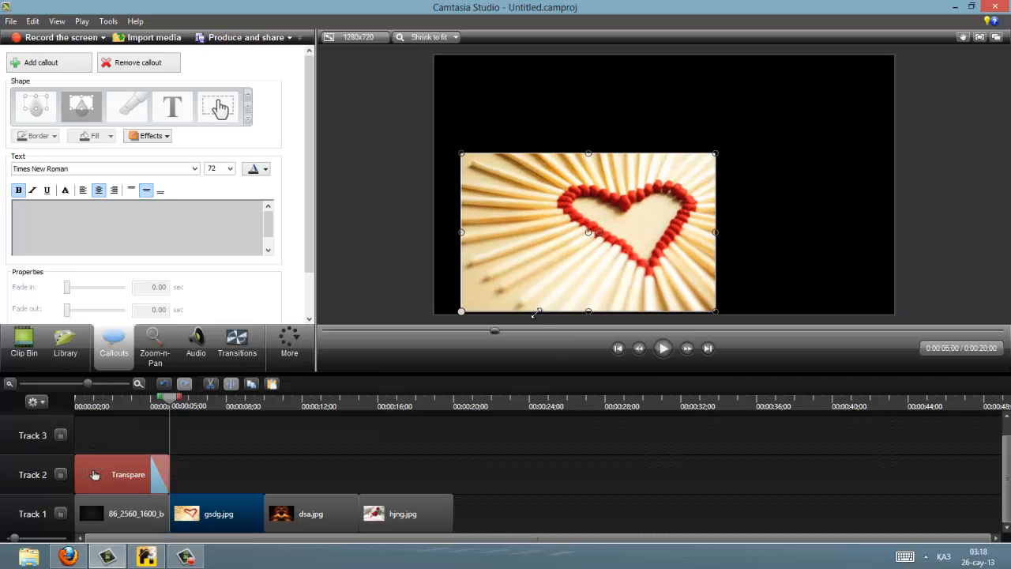
pyautogui.moveTo(714, 152); pyautogui.dragTo(872, 65)
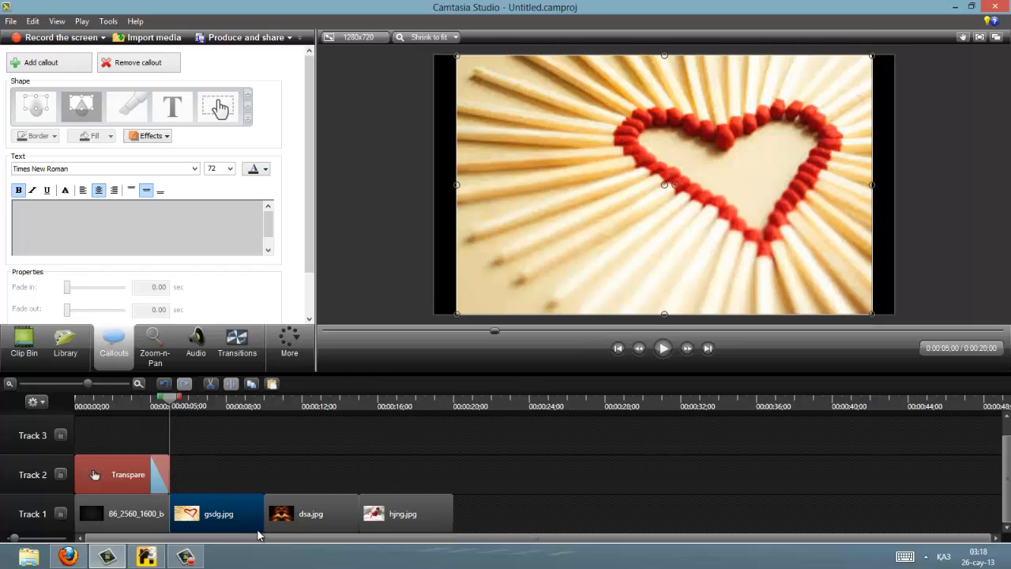
# Enlarge the dsa.jpg fiery heart image to fill the full canvas height.
pyautogui.click(289, 501)
pyautogui.moveTo(613, 217); pyautogui.dragTo(483, 314)
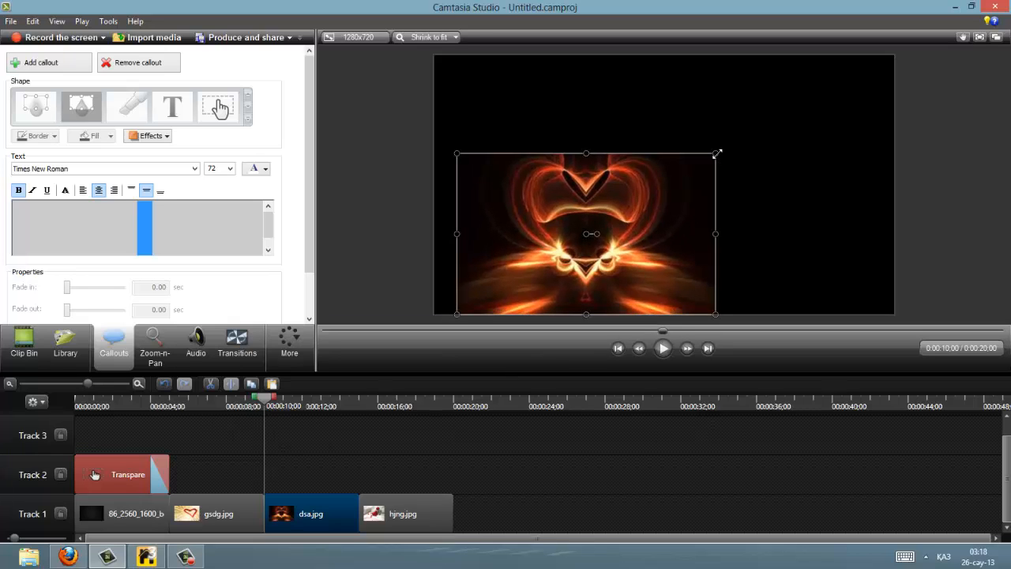
pyautogui.moveTo(715, 154); pyautogui.dragTo(872, 55)
# Enlarge the hjng.jpg heart and rose image to fill the full canvas height.
pyautogui.click(372, 508)
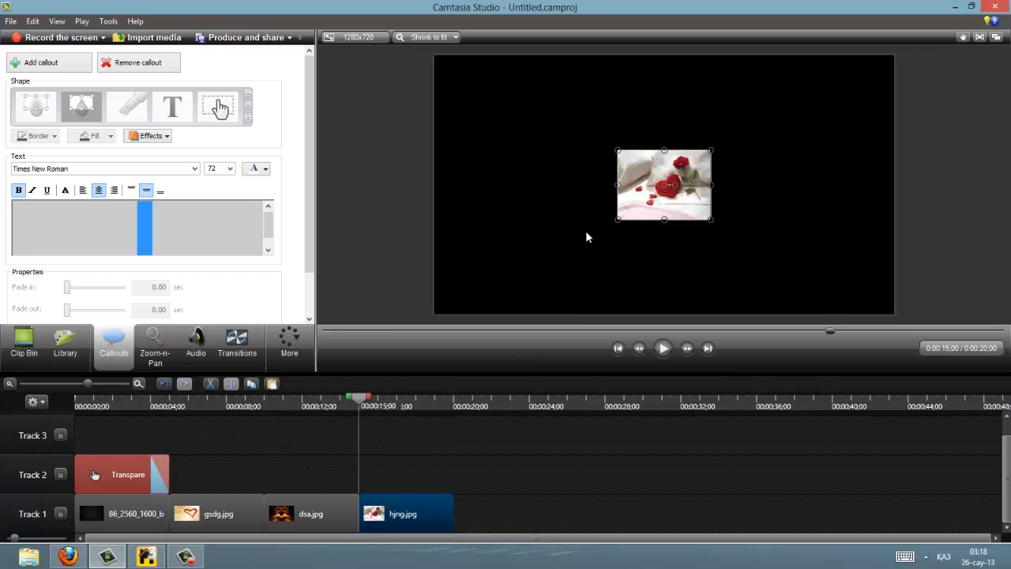
pyautogui.moveTo(613, 219); pyautogui.dragTo(522, 315)
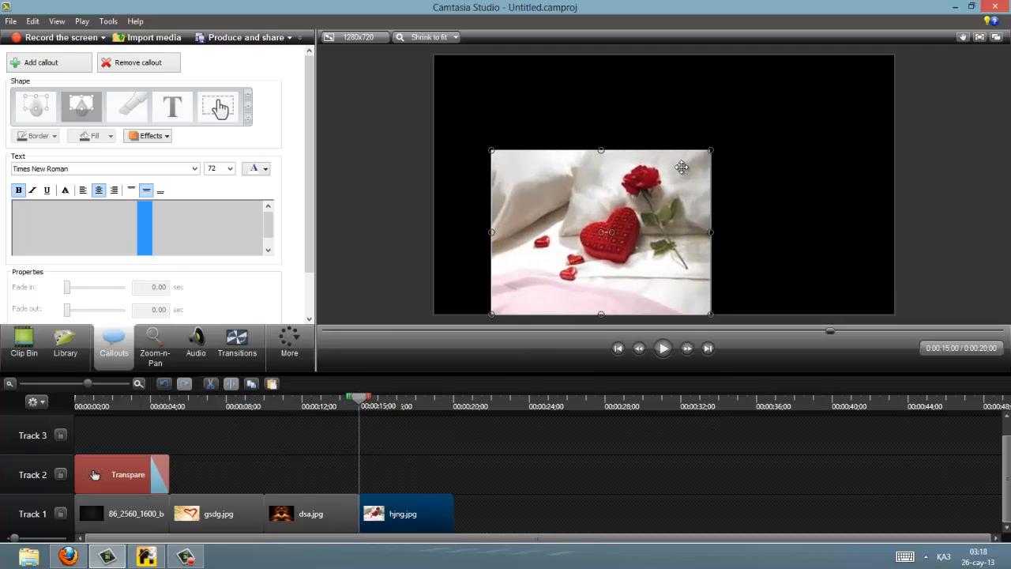
pyautogui.moveTo(712, 150); pyautogui.dragTo(837, 56)
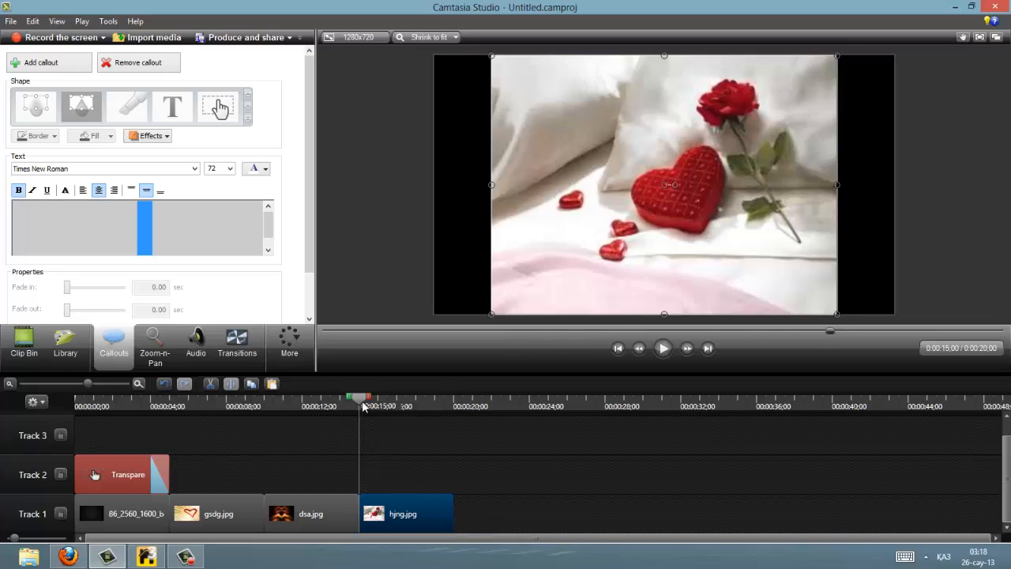
# Add the mp3 song from the Clip Bin to Track 3, starting at the beginning of the timeline.
pyautogui.moveTo(363, 407); pyautogui.dragTo(108, 420)
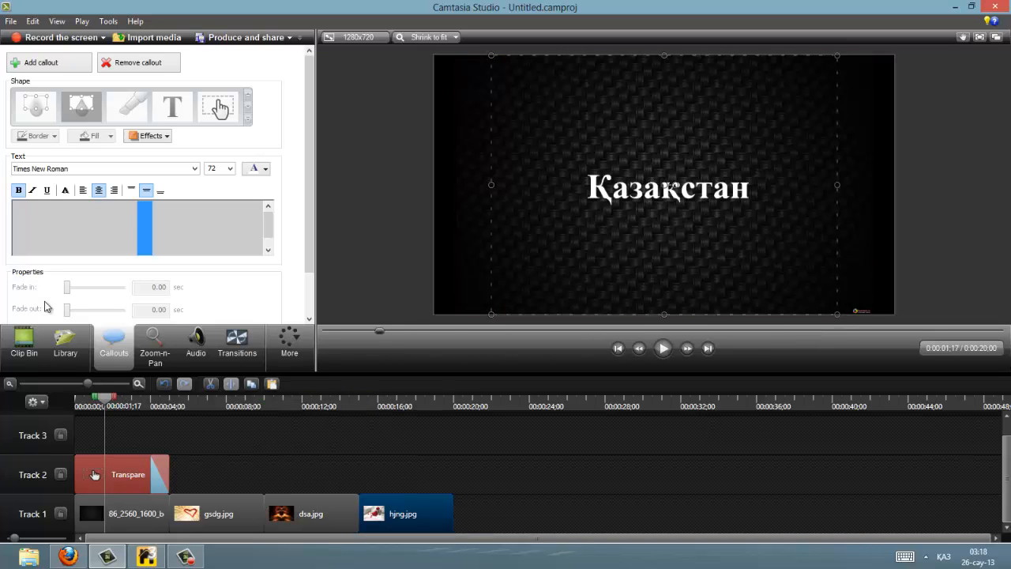
pyautogui.click(65, 348)
pyautogui.click(42, 357)
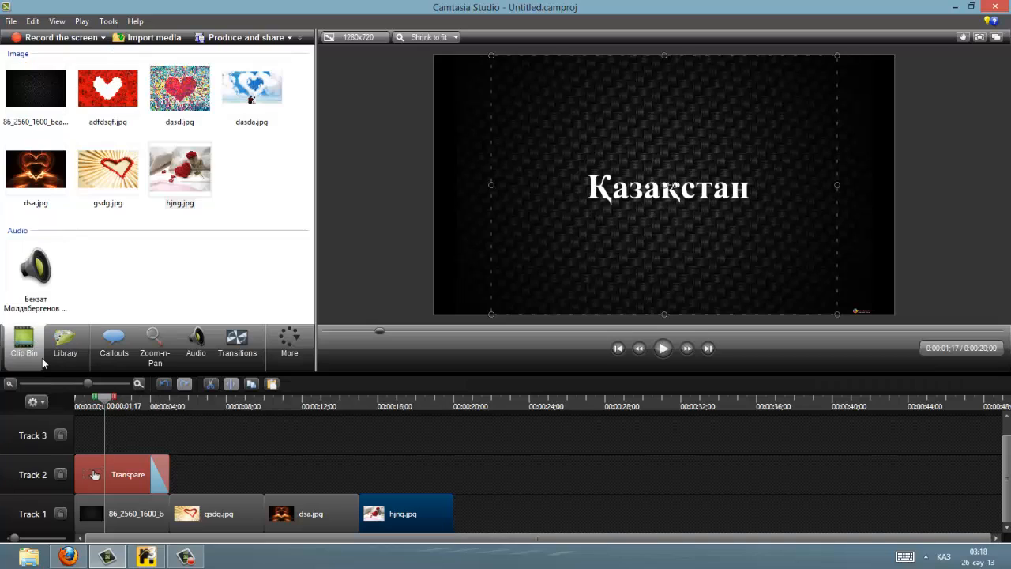
pyautogui.moveTo(26, 253); pyautogui.dragTo(139, 421)
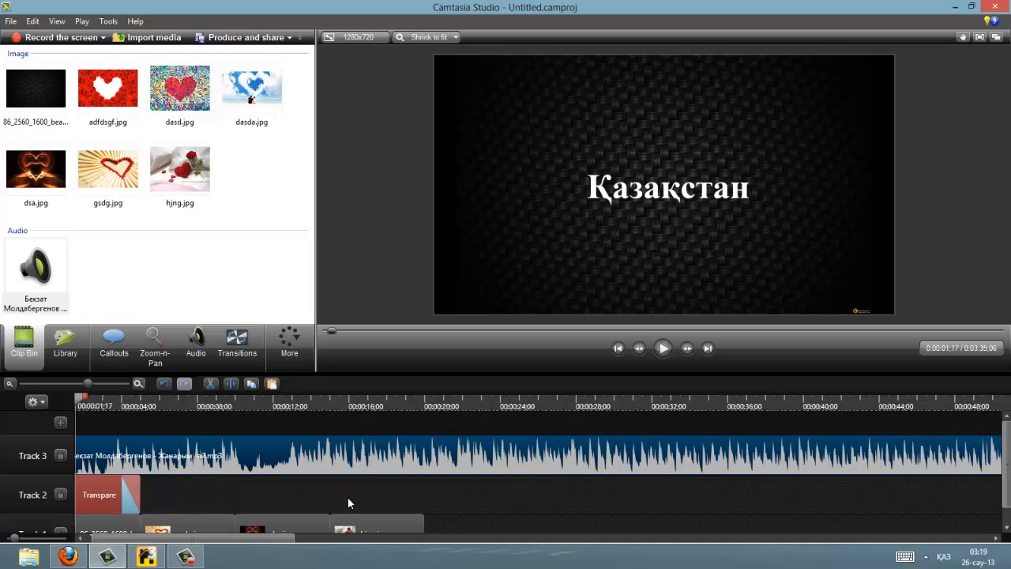
# Cut the timeline section from the end of the last image at 20 seconds through the song's end at 0:03:35;06.
pyautogui.click(56, 382)
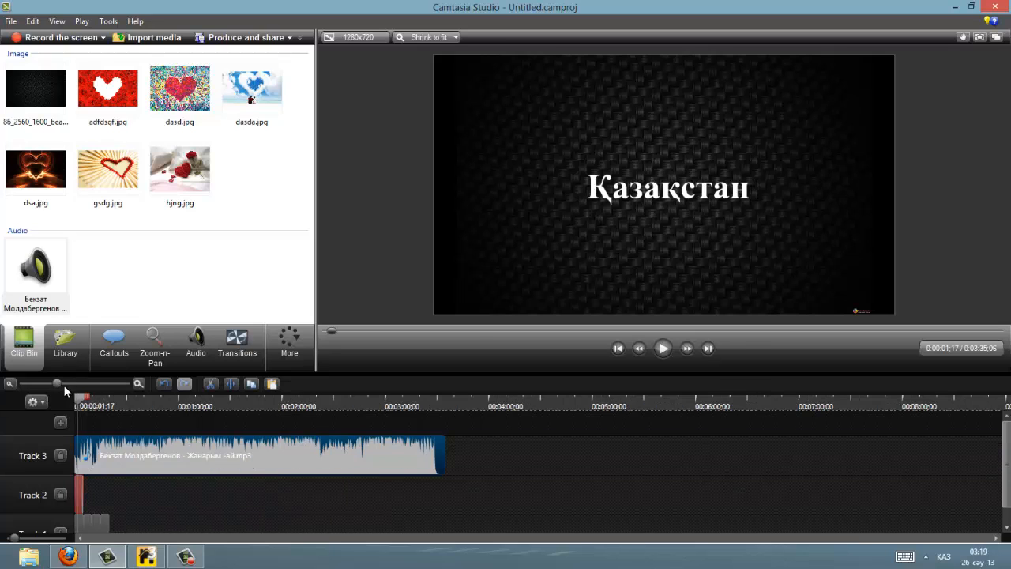
pyautogui.moveTo(90, 398); pyautogui.dragTo(999, 400)
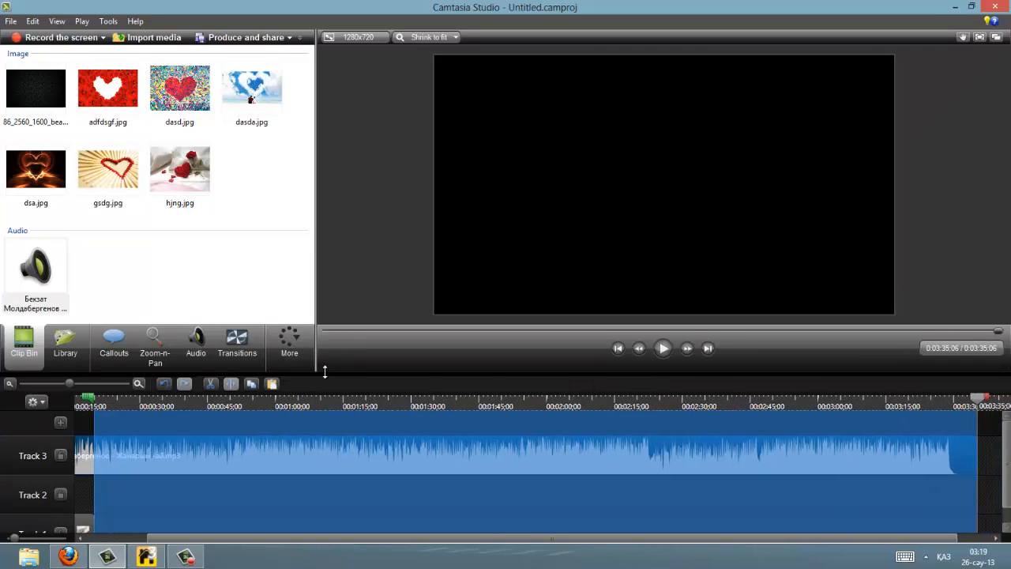
pyautogui.click(210, 384)
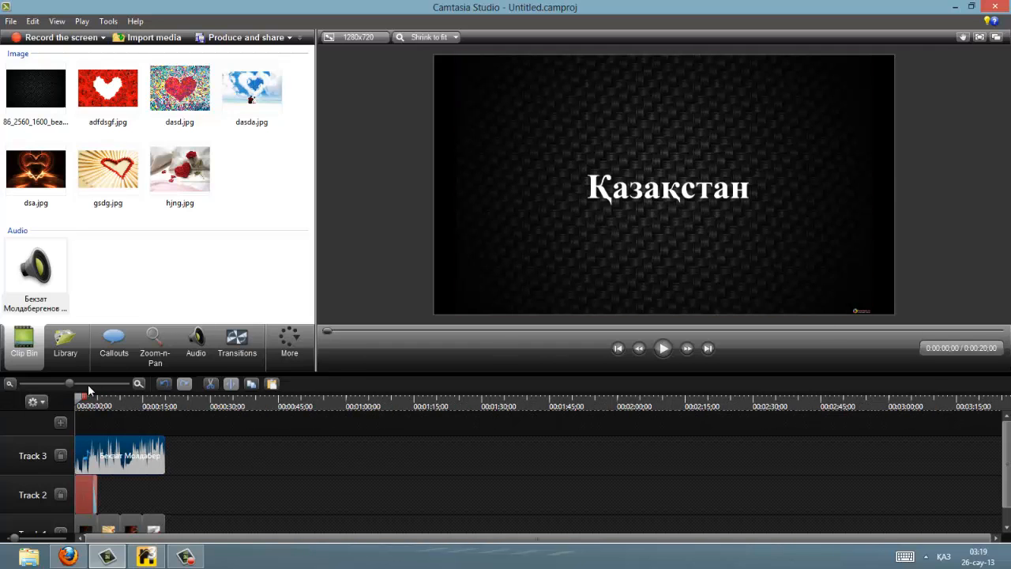
# Select the first second of the timeline, up to 0:00:01;01, and apply an audio fade-in to the song.
pyautogui.moveTo(84, 383); pyautogui.dragTo(174, 404)
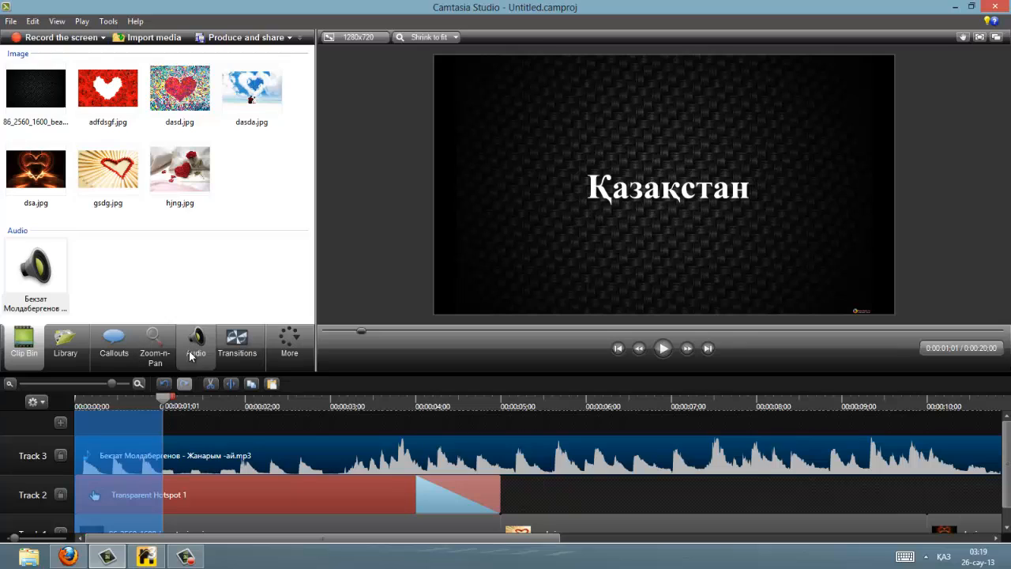
pyautogui.click(193, 353)
pyautogui.click(58, 211)
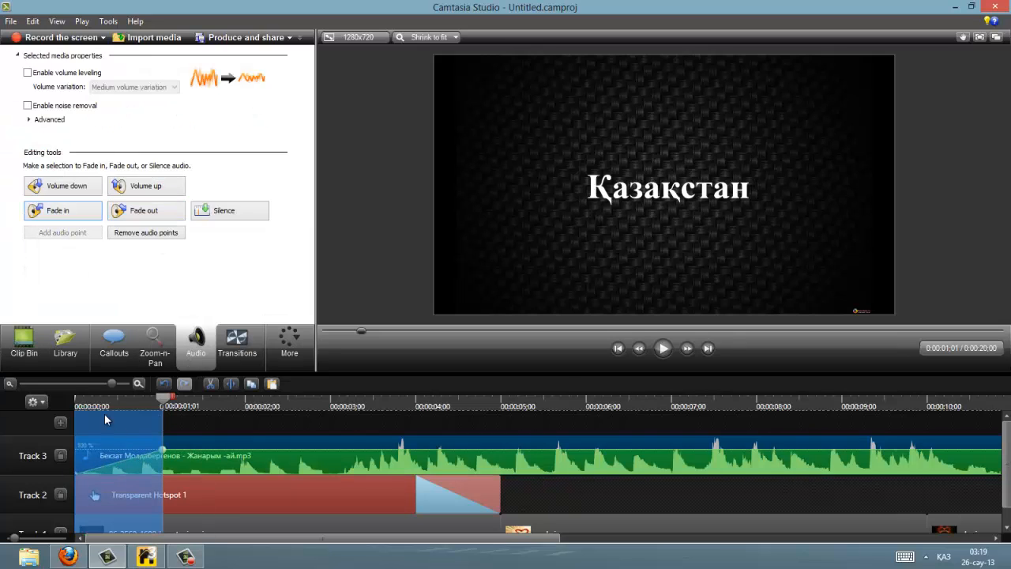
# Select the timeline from 0:00:18;12 to the end at 0:00:20;00 and apply an audio fade-out to the song.
pyautogui.moveTo(173, 398)
pyautogui.mouseDown()
pyautogui.moveTo(79, 403)
pyautogui.moveTo(1000, 400)
pyautogui.mouseUp()
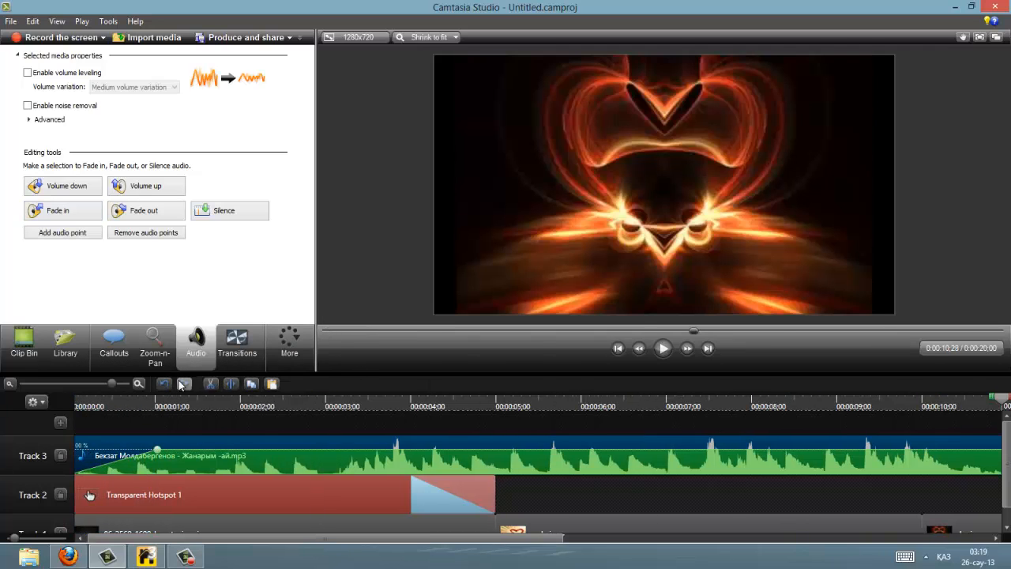
pyautogui.click(79, 383)
pyautogui.moveTo(190, 399); pyautogui.dragTo(273, 403)
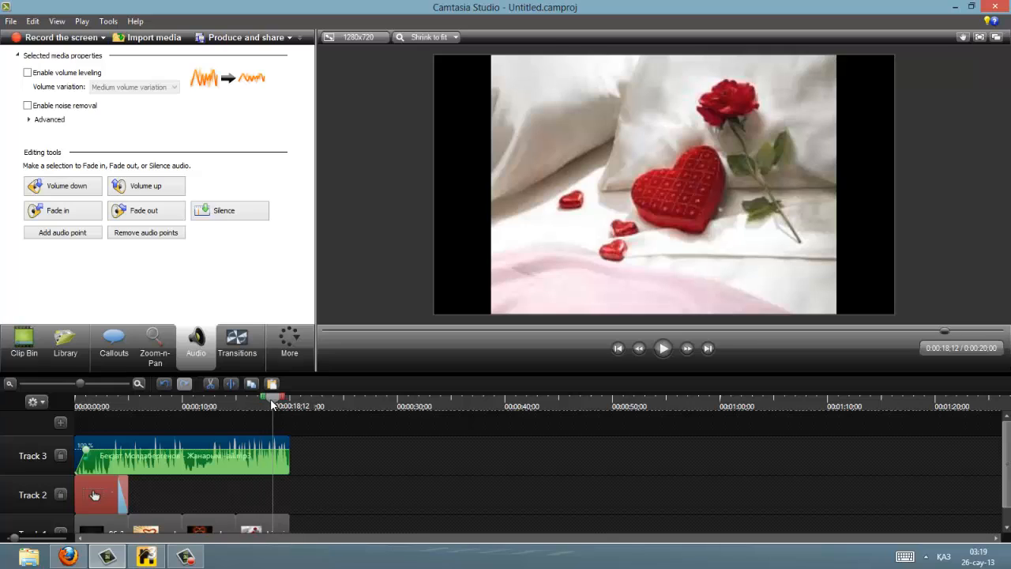
pyautogui.click(108, 383)
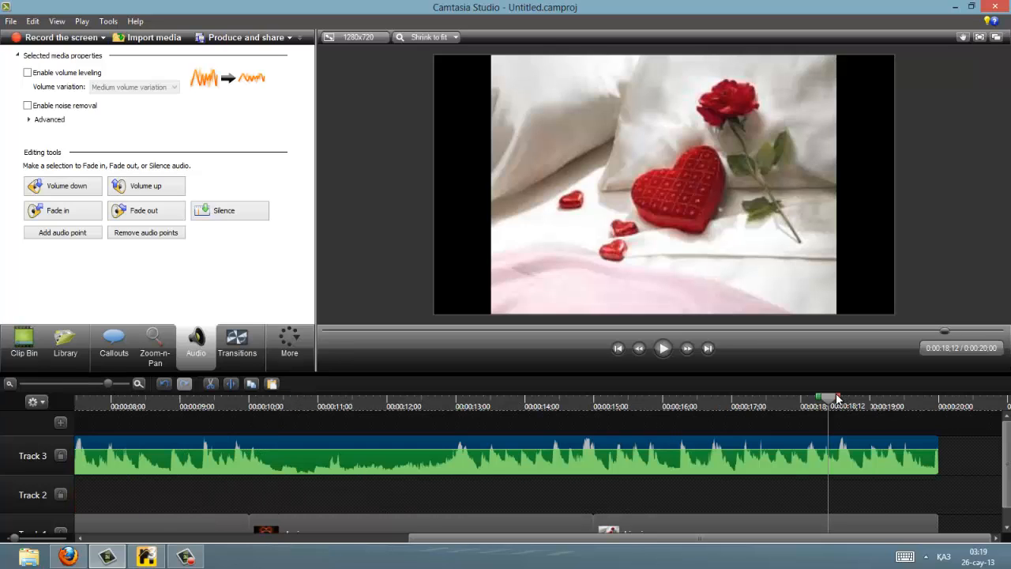
pyautogui.moveTo(837, 398); pyautogui.dragTo(941, 400)
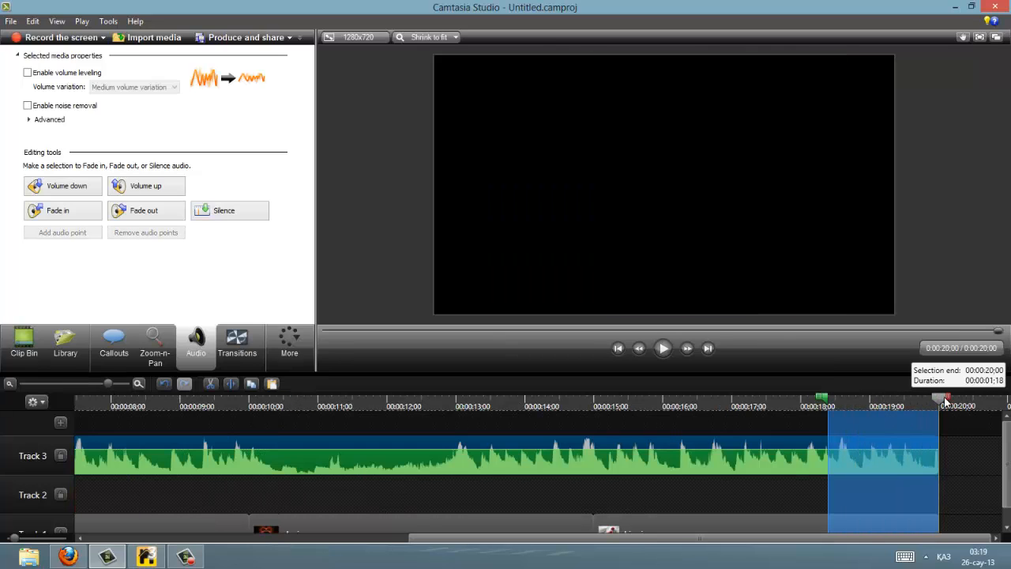
pyautogui.click(156, 219)
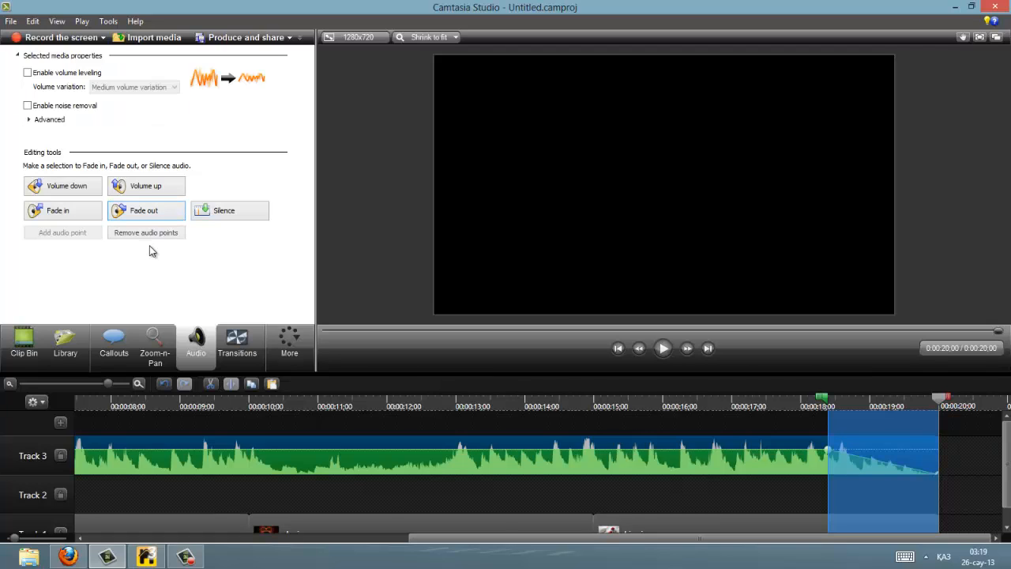
# Collapse the timeline selection and return the playhead to the start of the slideshow.
pyautogui.click(816, 400)
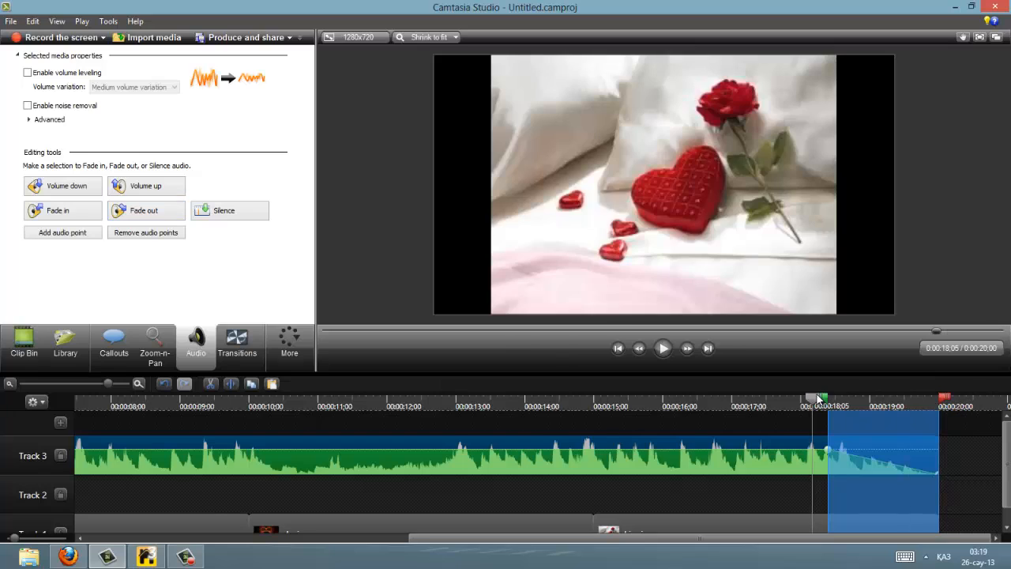
pyautogui.moveTo(823, 400); pyautogui.dragTo(841, 403)
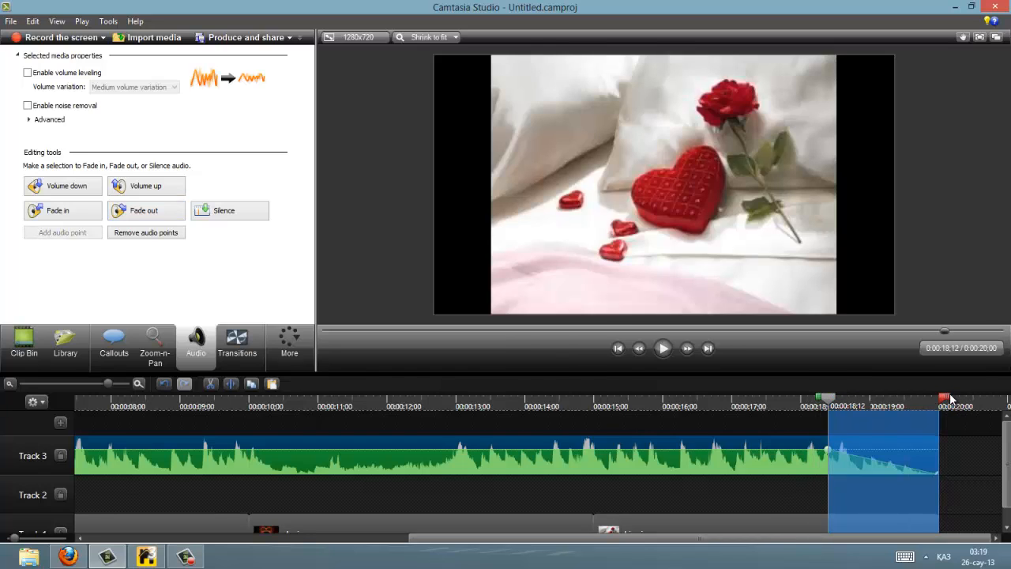
pyautogui.moveTo(951, 400); pyautogui.dragTo(829, 399)
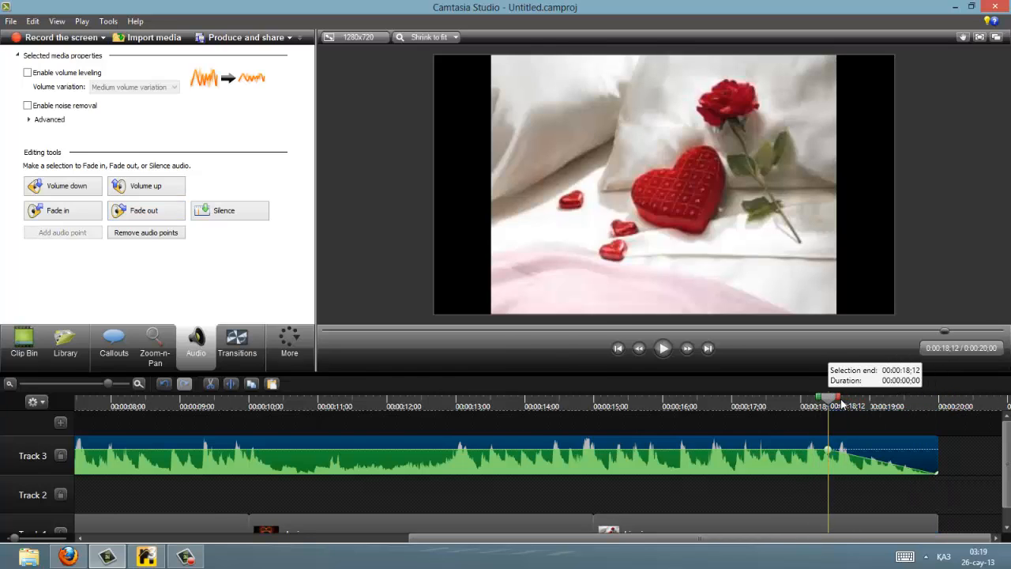
pyautogui.click(81, 382)
pyautogui.moveTo(297, 409); pyautogui.dragTo(30, 423)
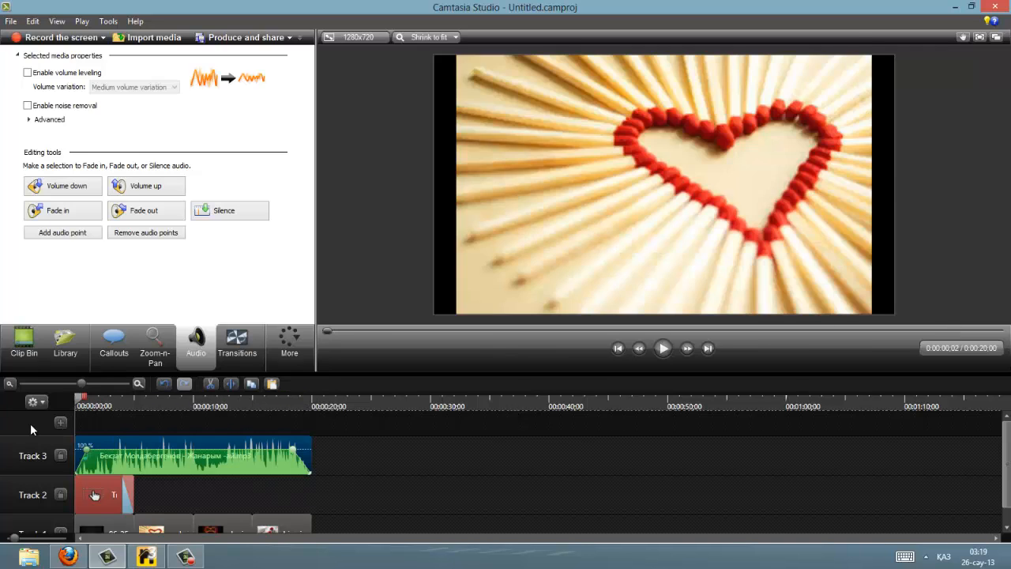
# Play the slideshow from the beginning to check the images and the music fade-in, stopping at about 0:00:10;22.
pyautogui.click(88, 383)
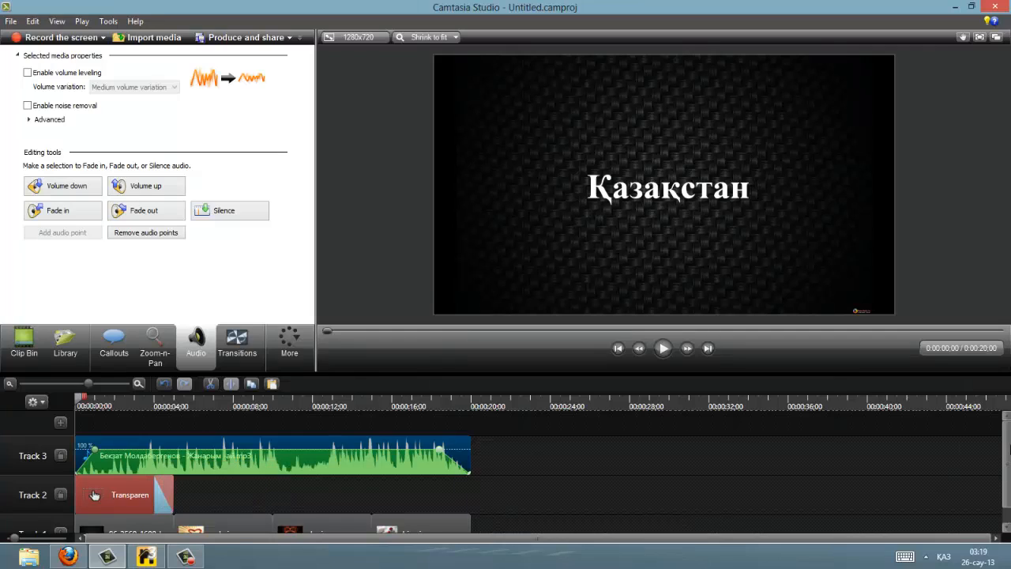
pyautogui.moveTo(1007, 462); pyautogui.dragTo(1007, 480)
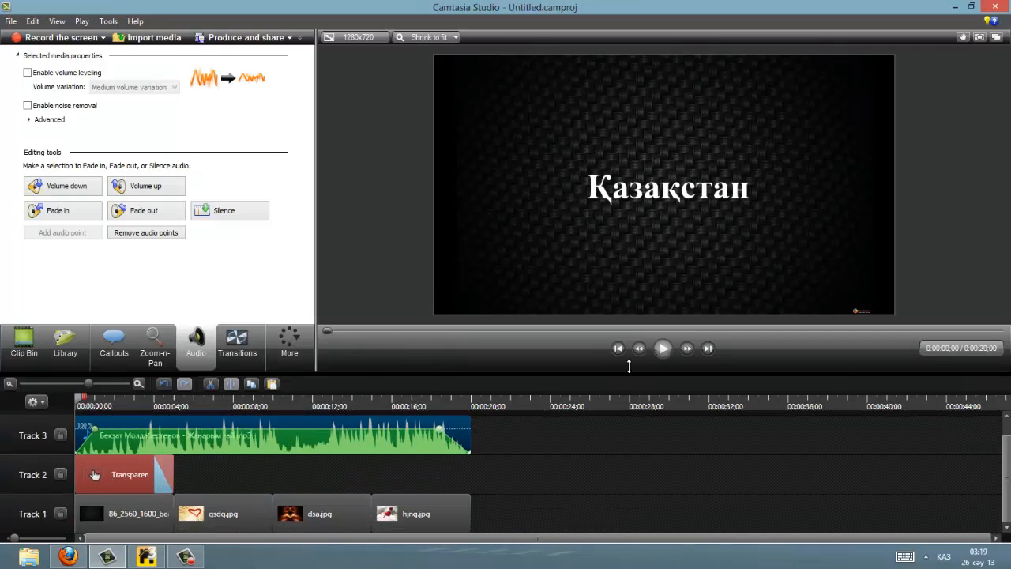
pyautogui.press('space')
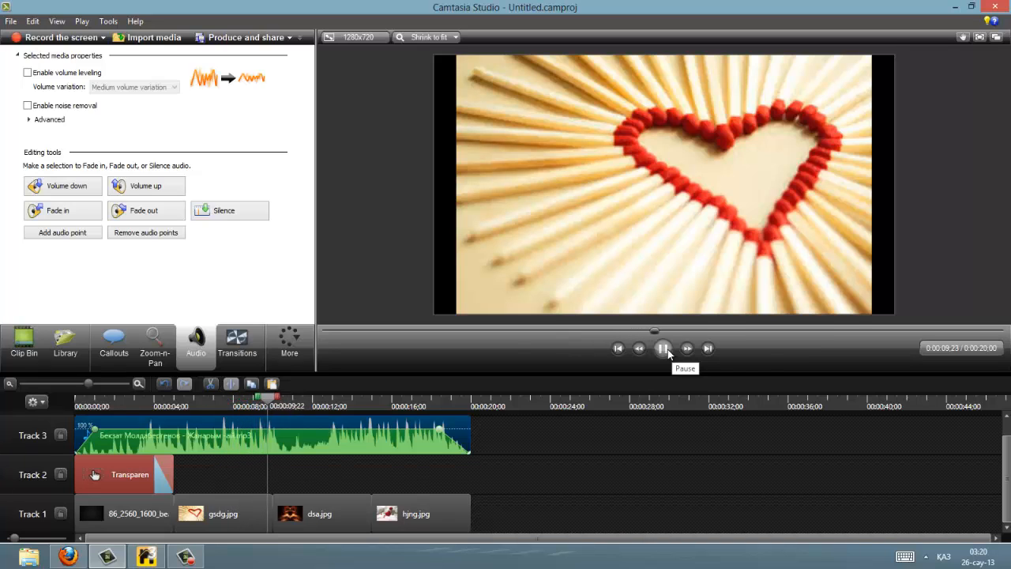
pyautogui.click(667, 349)
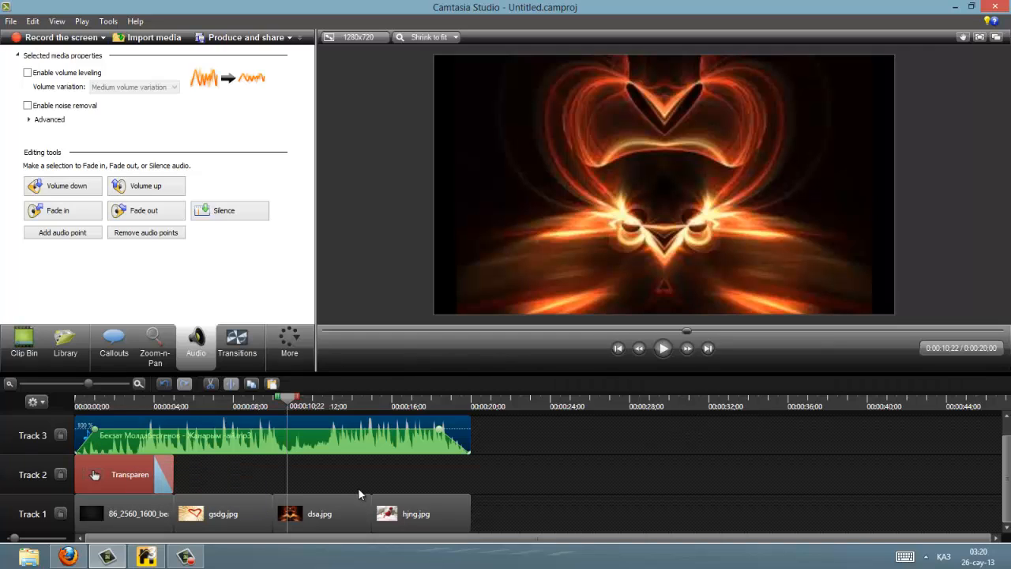
# Preview the Barn, Blinds, Checkerboard, Dissolve and Flip transitions.
pyautogui.click(229, 360)
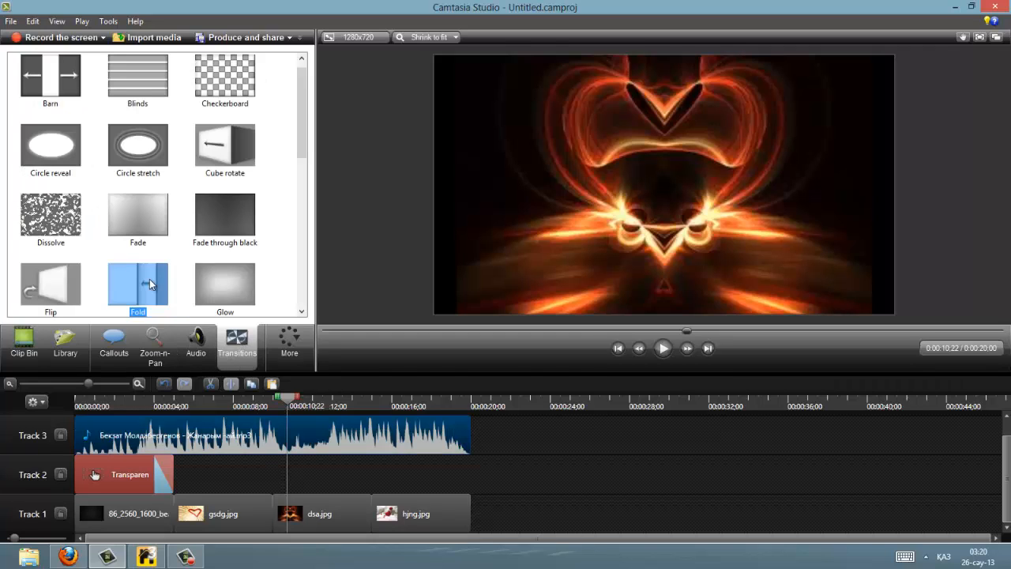
pyautogui.click(40, 89)
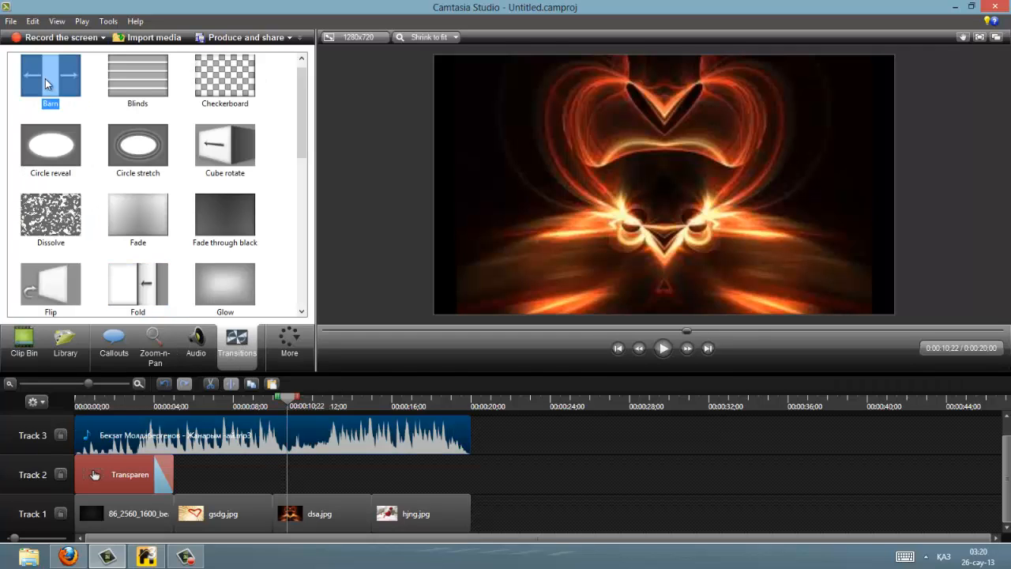
pyautogui.click(112, 79)
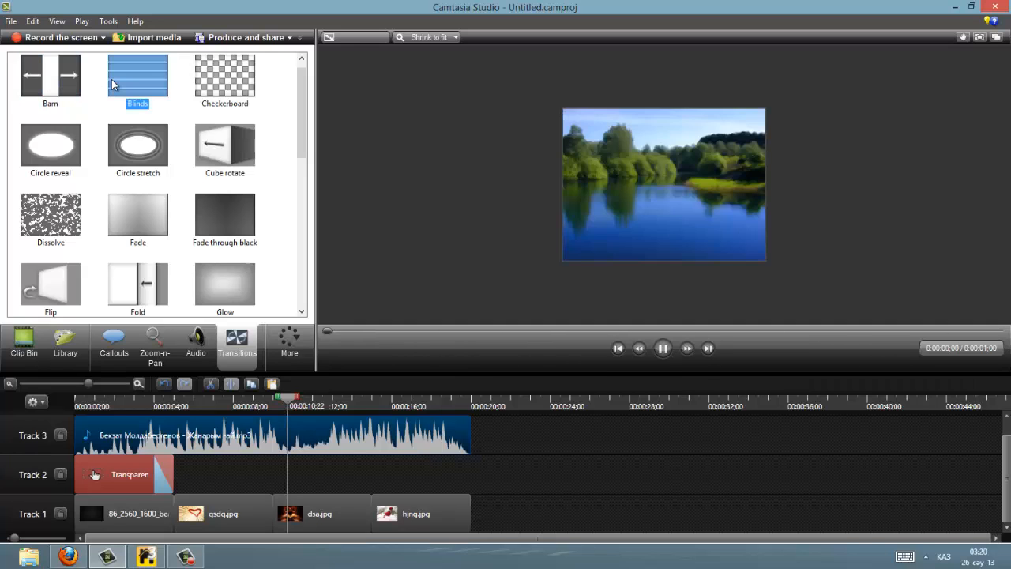
pyautogui.click(251, 76)
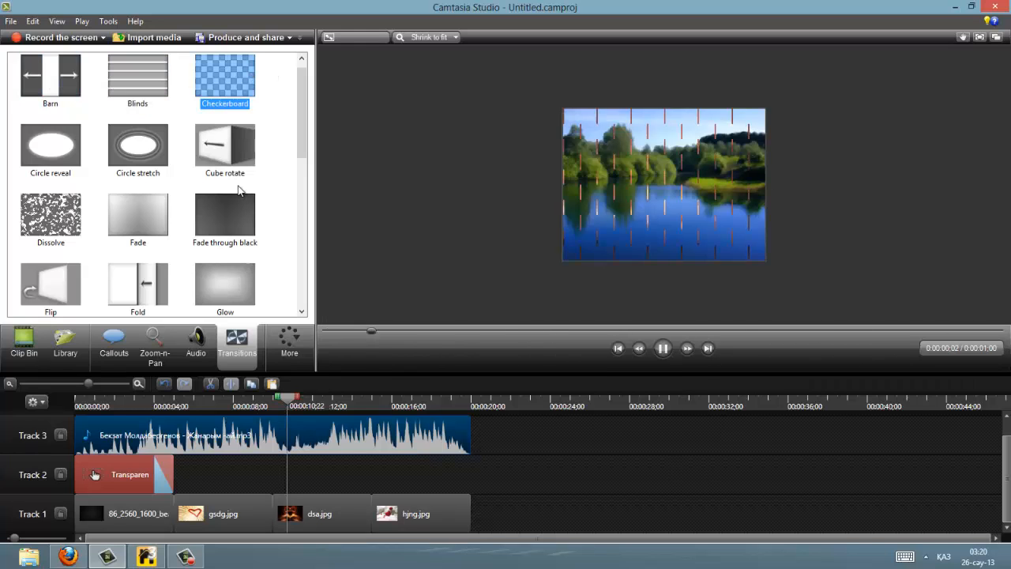
pyautogui.click(67, 247)
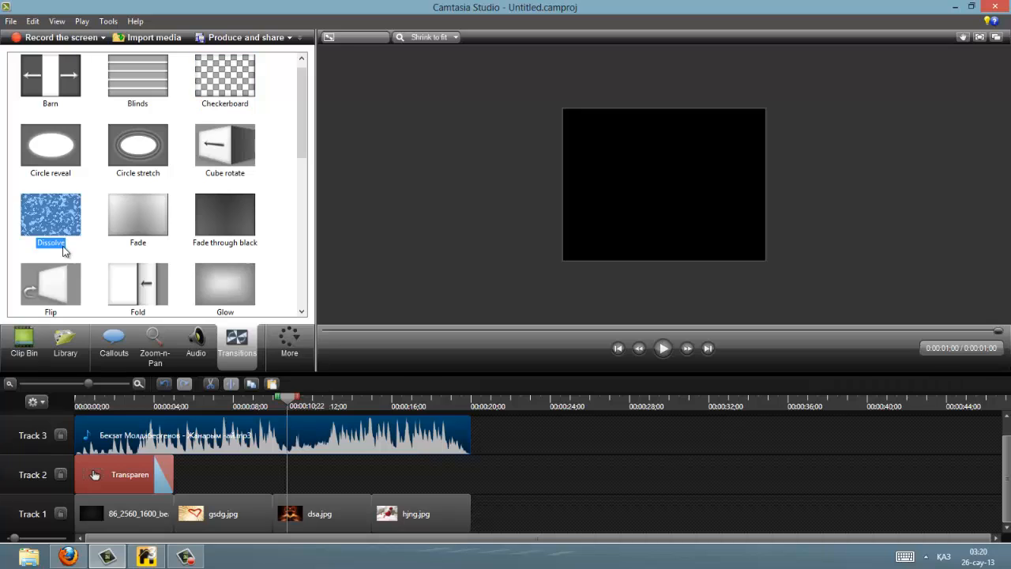
pyautogui.click(66, 285)
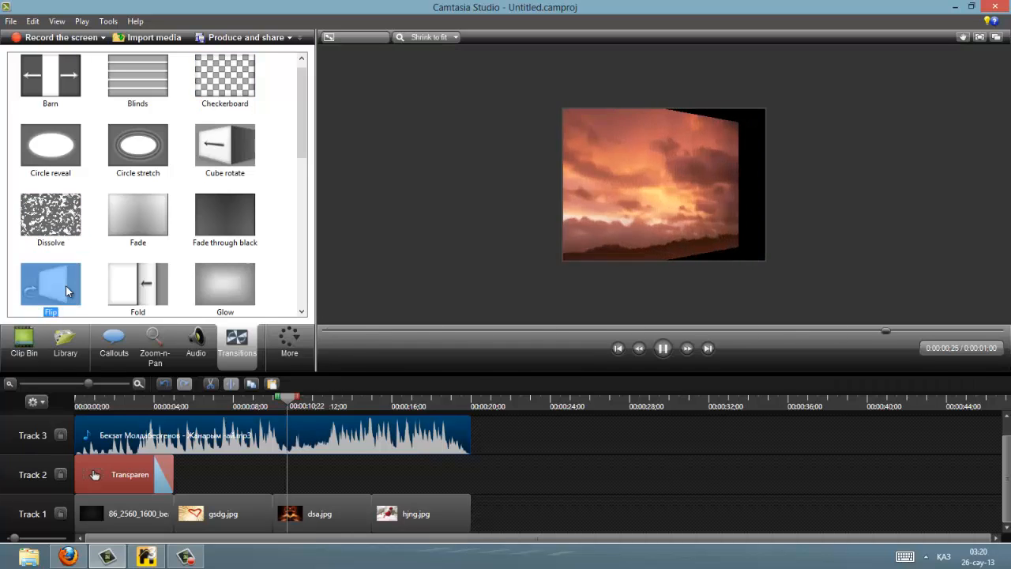
# Add Flip transitions at the start of the title callout and first image, between all Track 1 images, and at the end of hjng.jpg.
pyautogui.moveTo(66, 285)
pyautogui.mouseDown()
pyautogui.moveTo(110, 517)
pyautogui.moveTo(101, 510)
pyautogui.mouseUp()
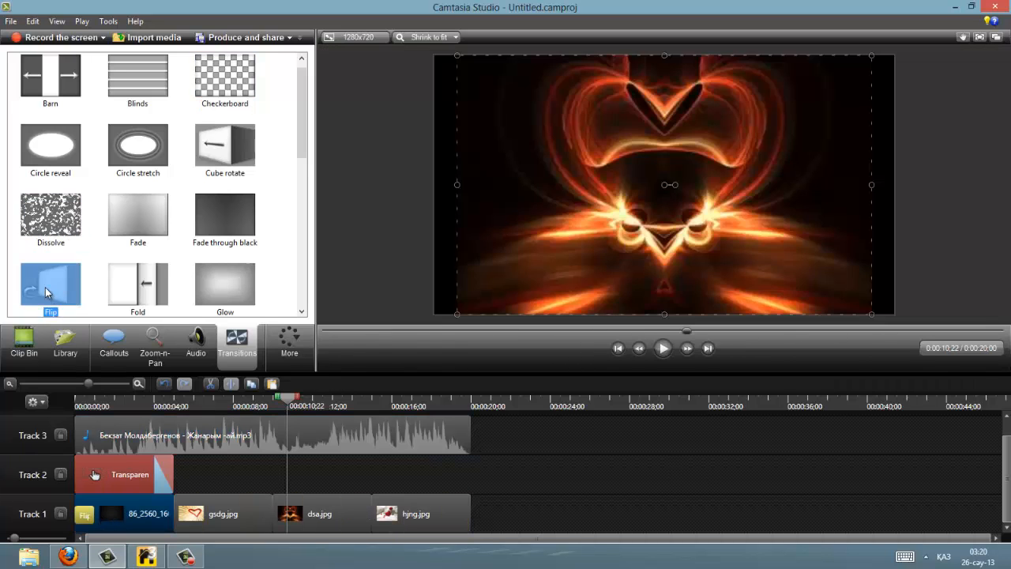
pyautogui.moveTo(47, 293); pyautogui.dragTo(165, 434)
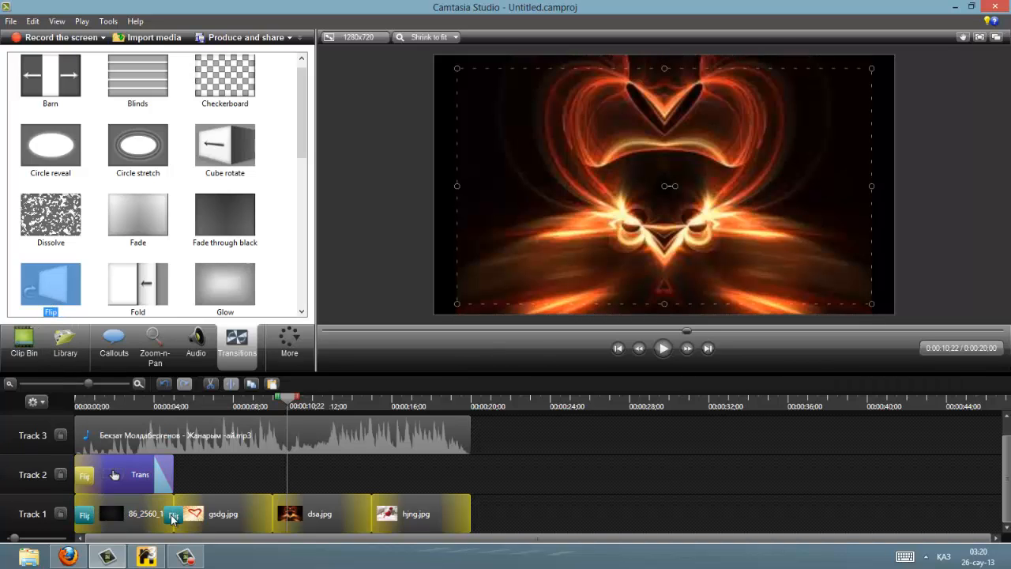
pyautogui.moveTo(173, 518); pyautogui.dragTo(173, 518)
pyautogui.moveTo(79, 301); pyautogui.dragTo(264, 513)
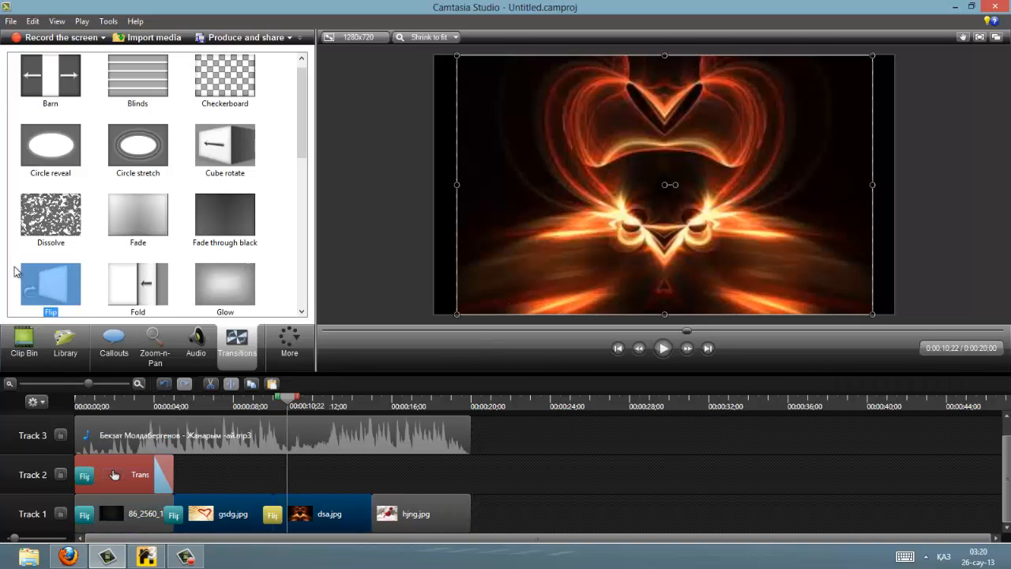
pyautogui.moveTo(54, 286); pyautogui.dragTo(183, 393)
pyautogui.moveTo(363, 503); pyautogui.dragTo(364, 505)
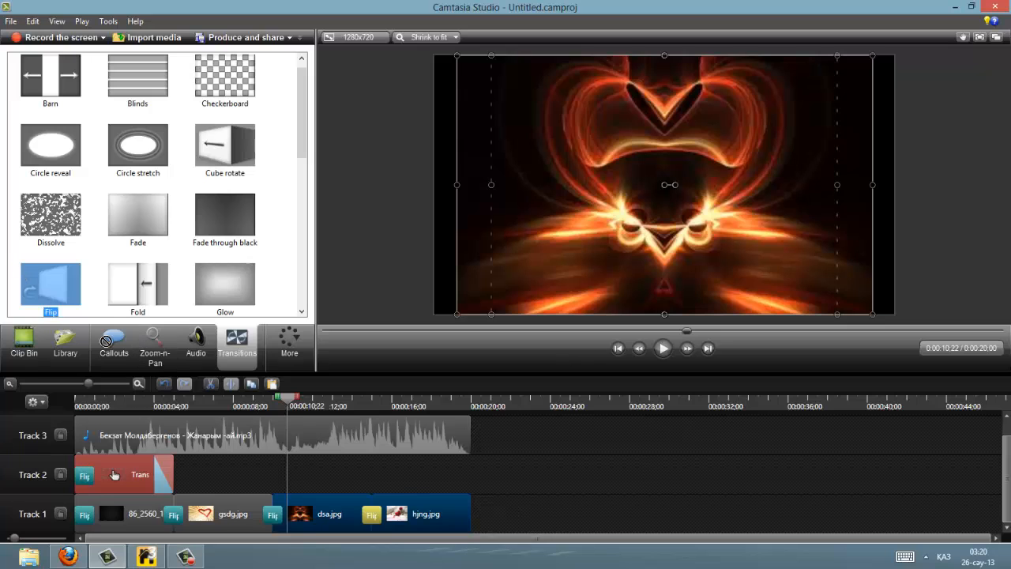
pyautogui.moveTo(47, 285); pyautogui.dragTo(461, 514)
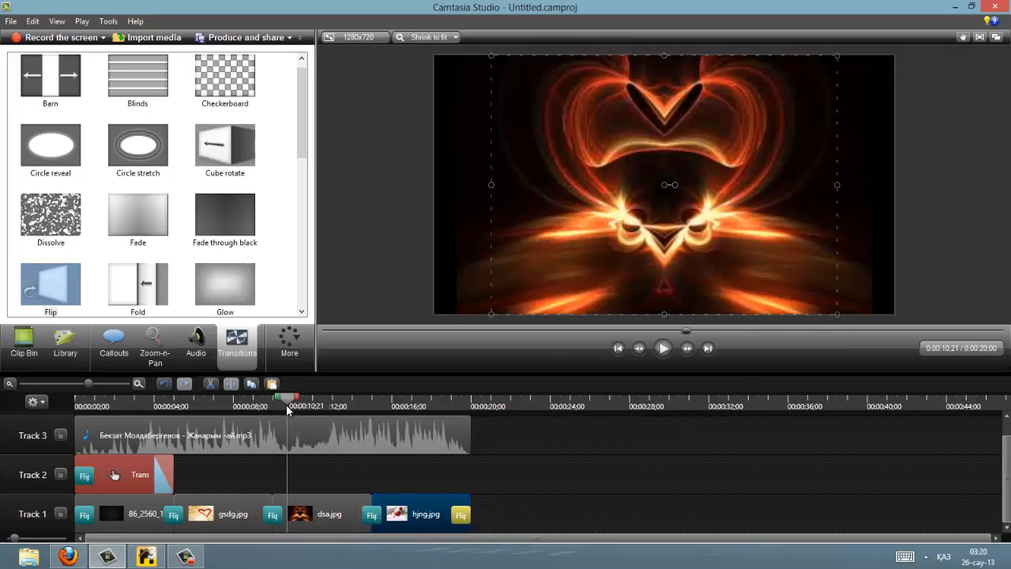
# Play the slideshow from about 0:00:02;07 to check the Flip transitions, stopping at about 0:00:12;01.
pyautogui.moveTo(286, 404); pyautogui.dragTo(120, 407)
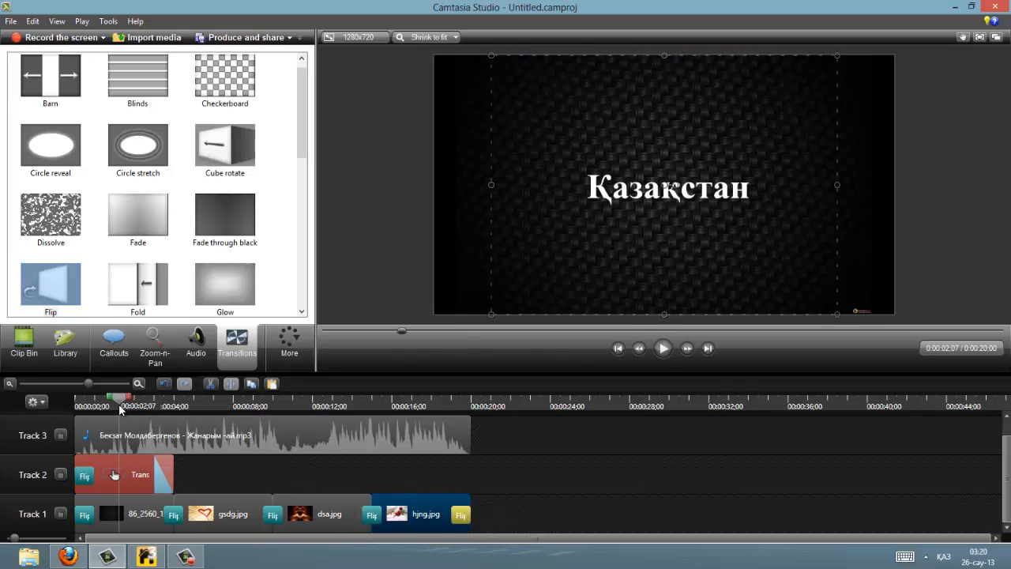
pyautogui.click(664, 349)
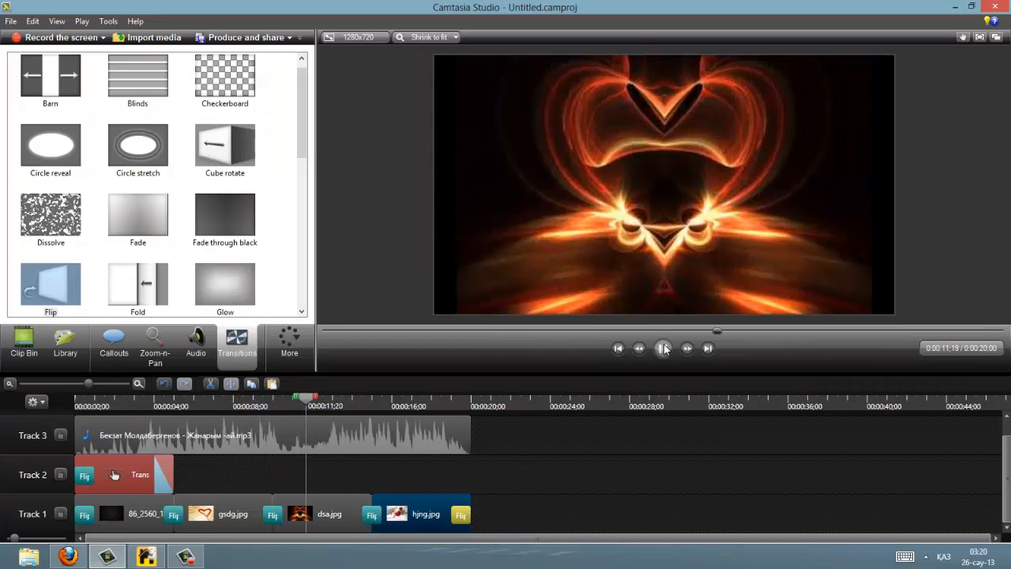
pyautogui.click(664, 348)
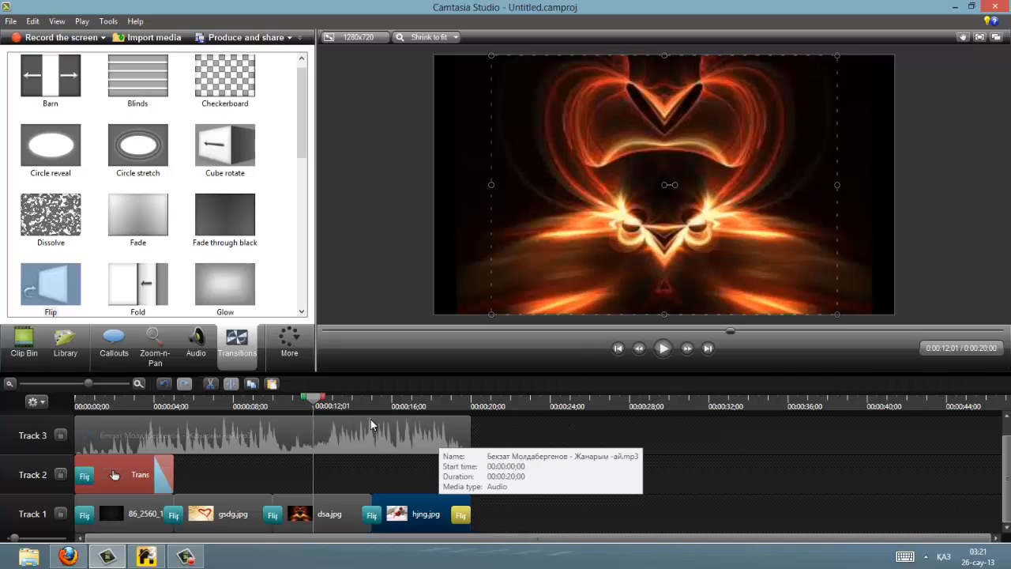
# Add a Zoom-n-Pan at 0:00:07;24 on gsdg.jpg, scaled to about 472%, and stretch its animation across most of the clip.
pyautogui.moveTo(314, 400); pyautogui.dragTo(231, 419)
pyautogui.click(148, 357)
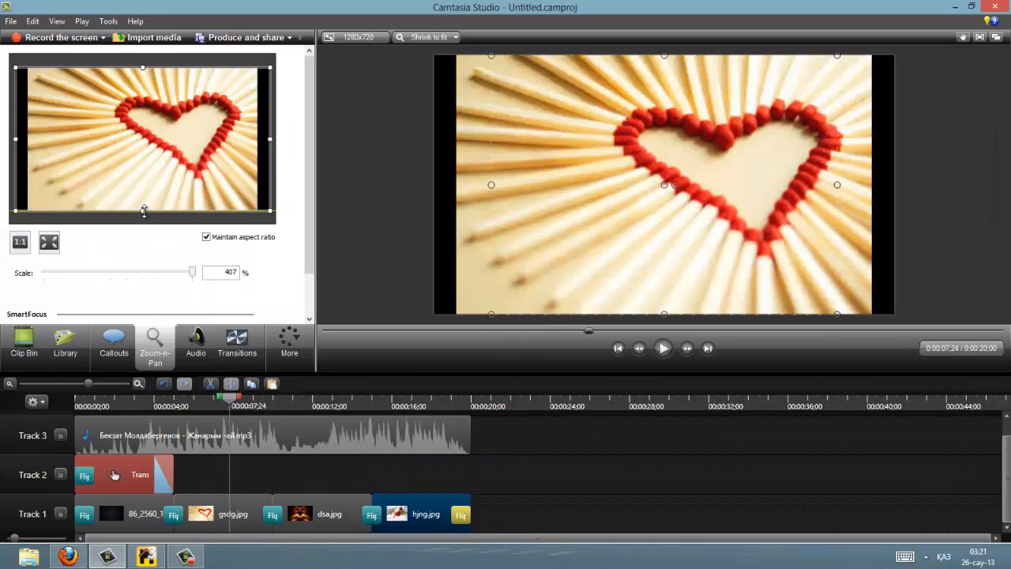
pyautogui.moveTo(143, 211); pyautogui.dragTo(143, 192)
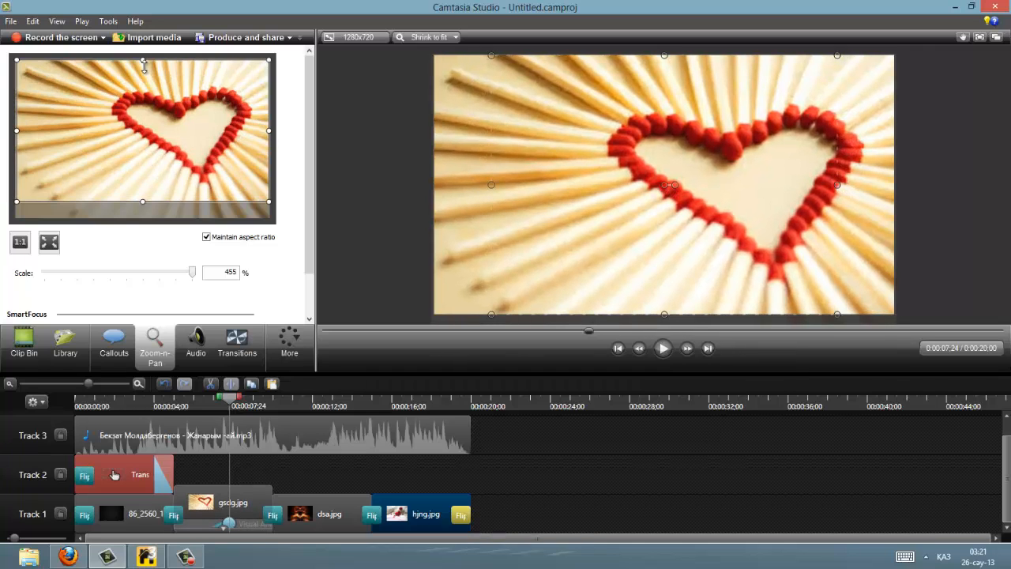
pyautogui.moveTo(144, 60); pyautogui.dragTo(144, 65)
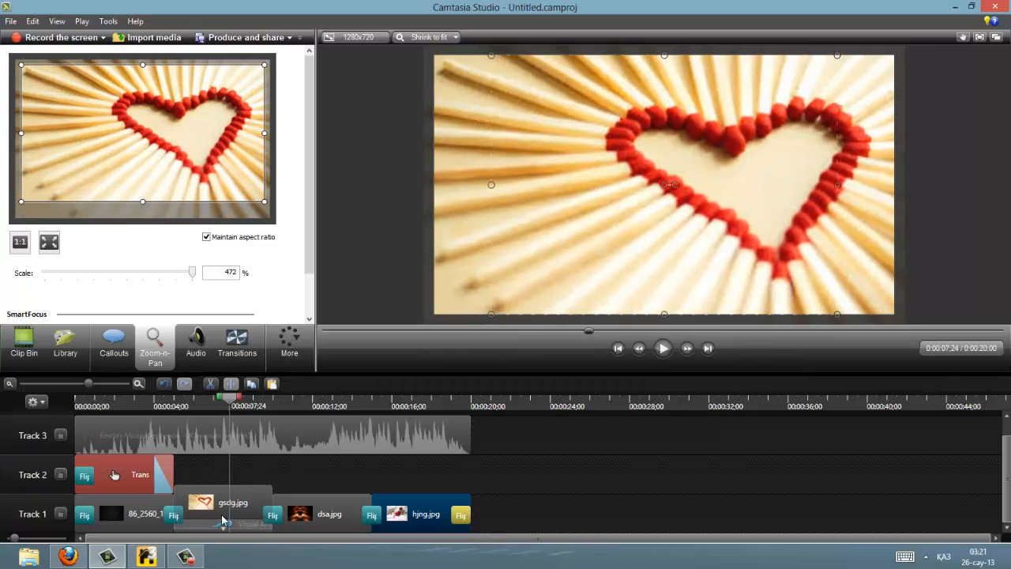
pyautogui.moveTo(225, 525); pyautogui.dragTo(259, 522)
# Add a Zoom-n-Pan at 0:00:12;13 on dsa.jpg, scaled to about 464%, and stretch its animation across nearly the whole clip.
pyautogui.moveTo(233, 406); pyautogui.dragTo(321, 406)
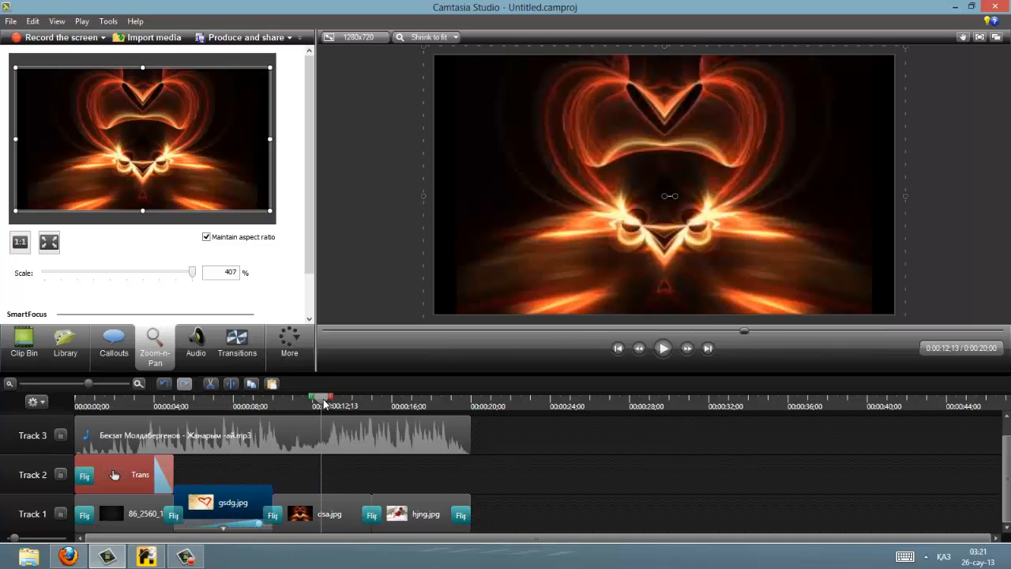
pyautogui.moveTo(141, 209); pyautogui.dragTo(141, 206)
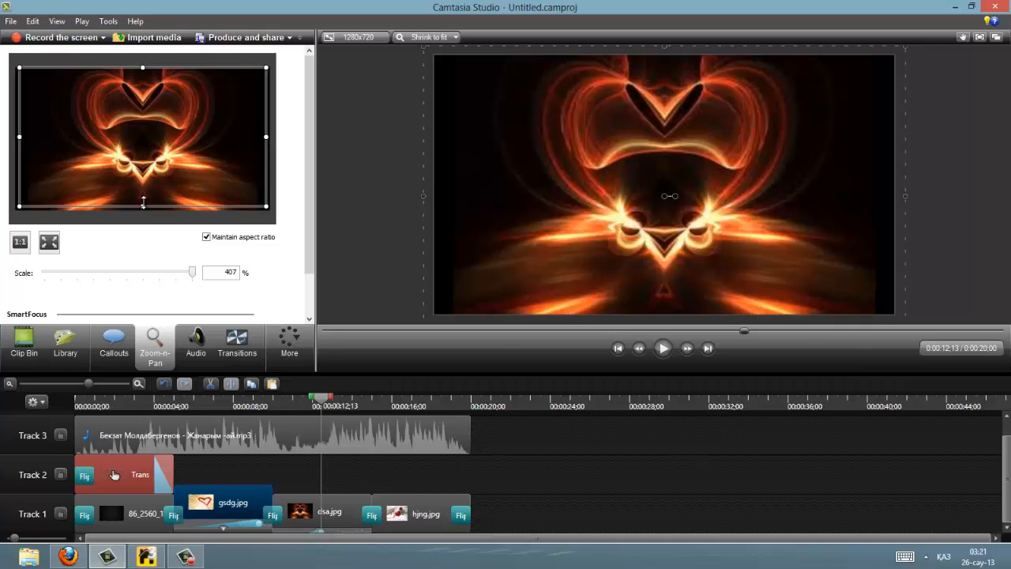
pyautogui.moveTo(142, 64); pyautogui.dragTo(140, 71)
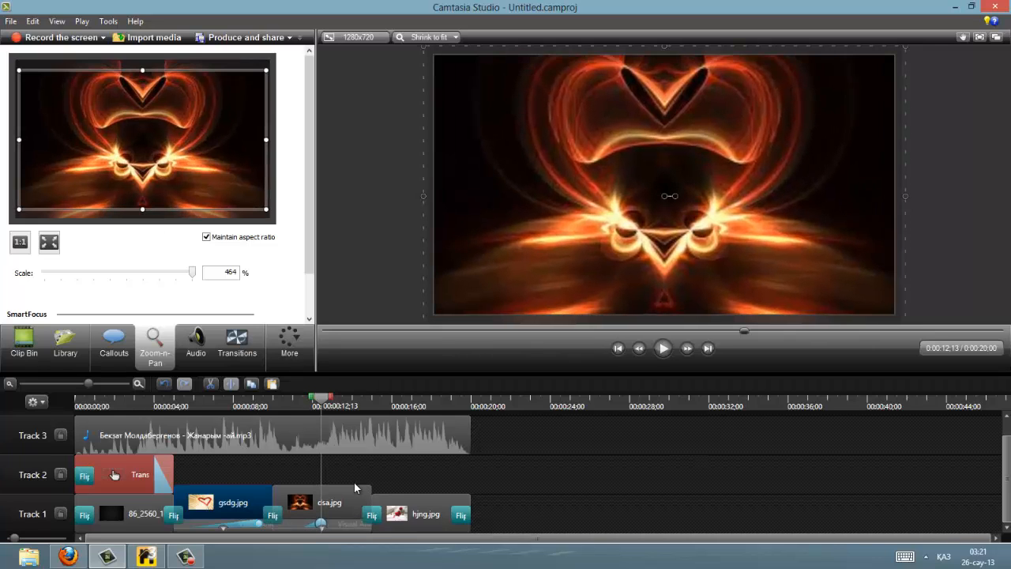
pyautogui.click(320, 526)
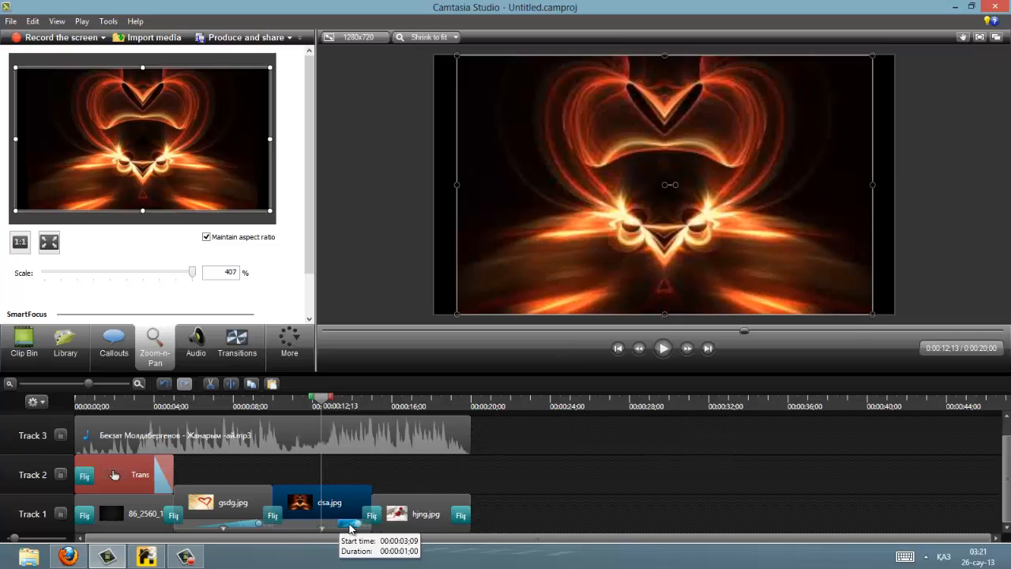
pyautogui.moveTo(343, 523); pyautogui.dragTo(283, 523)
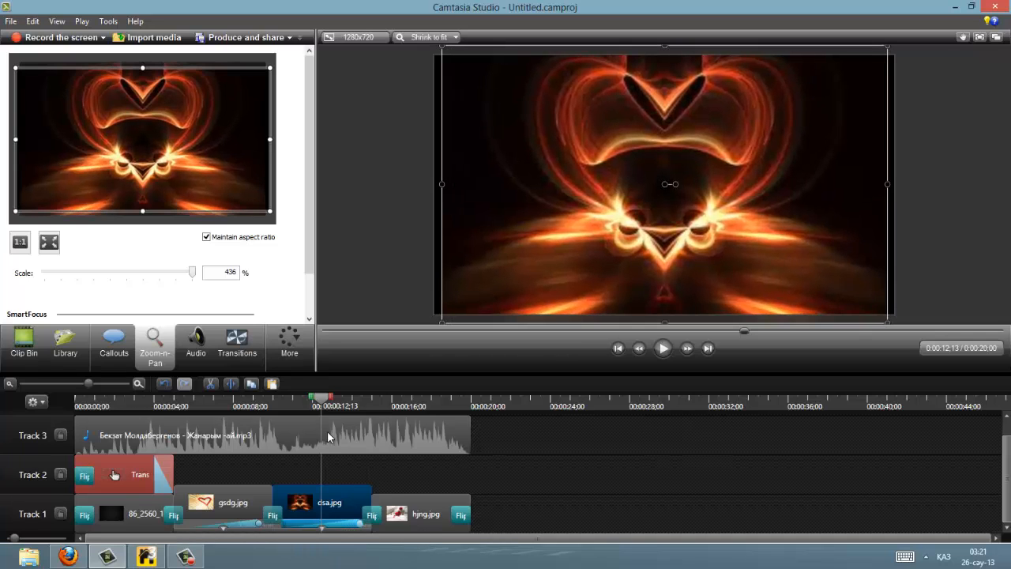
# Add a Zoom-n-Pan at 0:00:17;15 that zooms in on hjng.jpg, and stretch its animation across nearly the whole clip.
pyautogui.moveTo(329, 403); pyautogui.dragTo(422, 403)
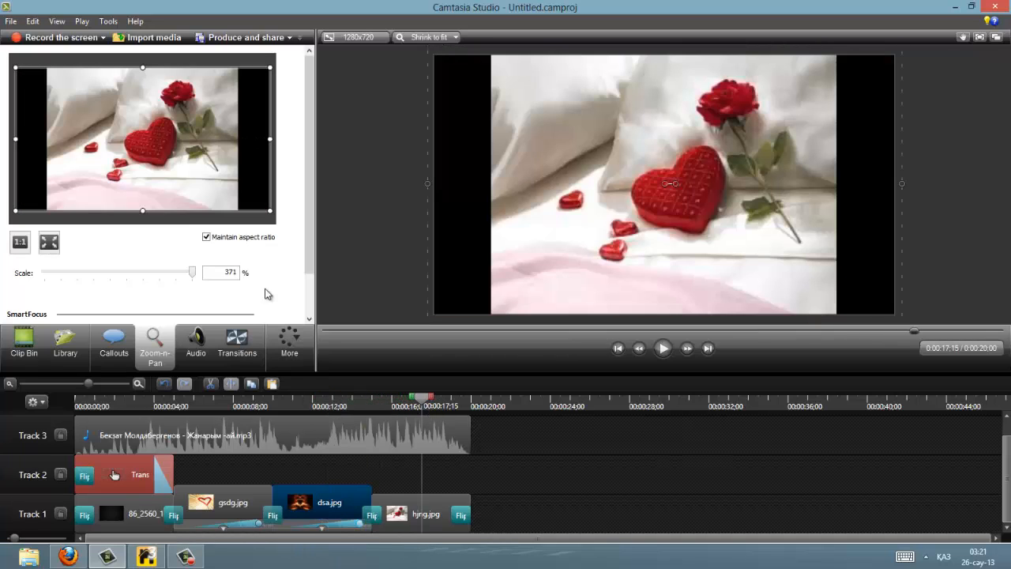
pyautogui.moveTo(140, 209); pyautogui.dragTo(142, 204)
pyautogui.moveTo(136, 63); pyautogui.dragTo(143, 70)
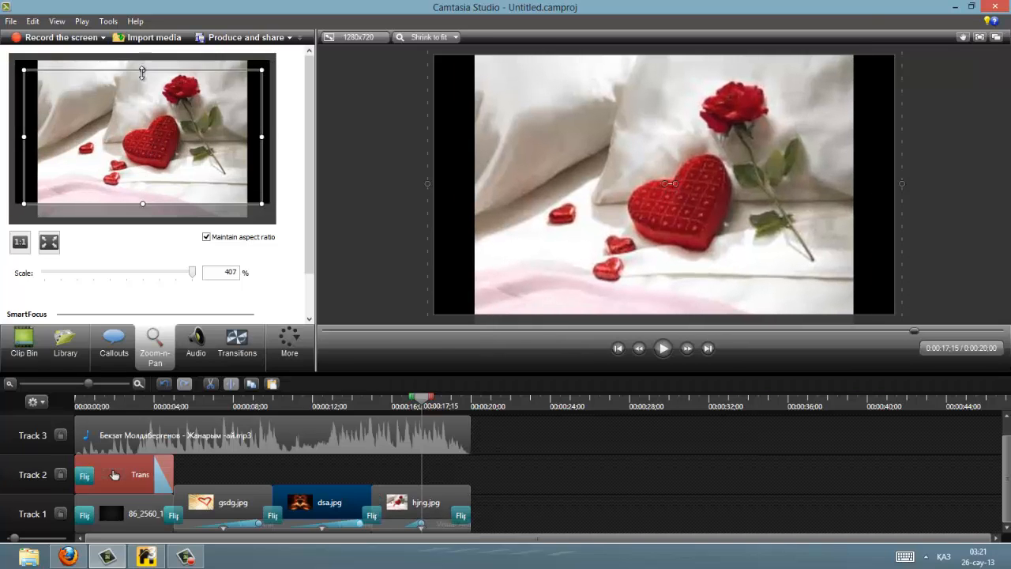
pyautogui.moveTo(418, 526); pyautogui.dragTo(451, 525)
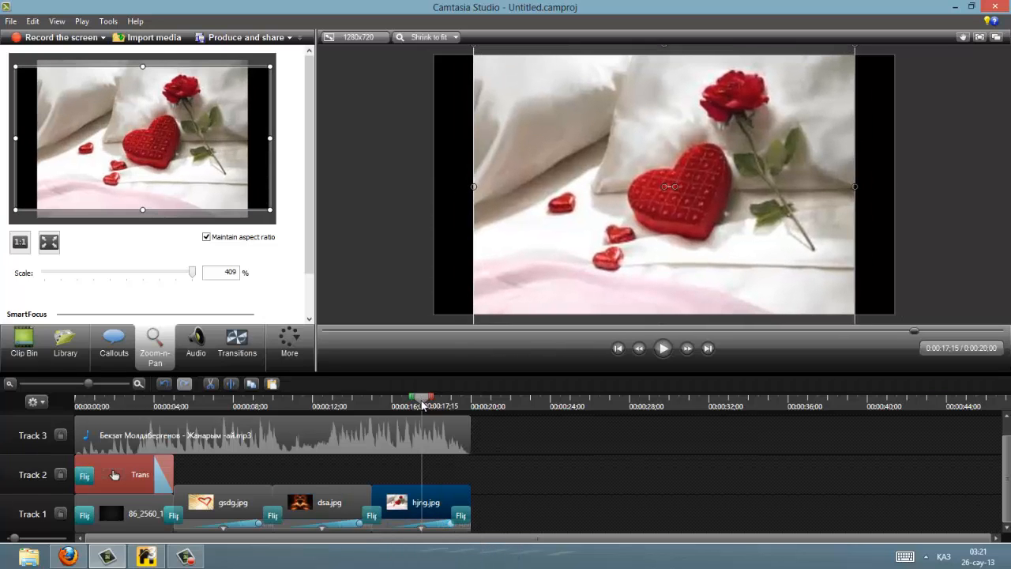
# Play the slideshow from 0:00:03;09 to check the Zoom-n-Pan animations, stopping at about 0:00:12;27.
pyautogui.moveTo(422, 404); pyautogui.dragTo(139, 417)
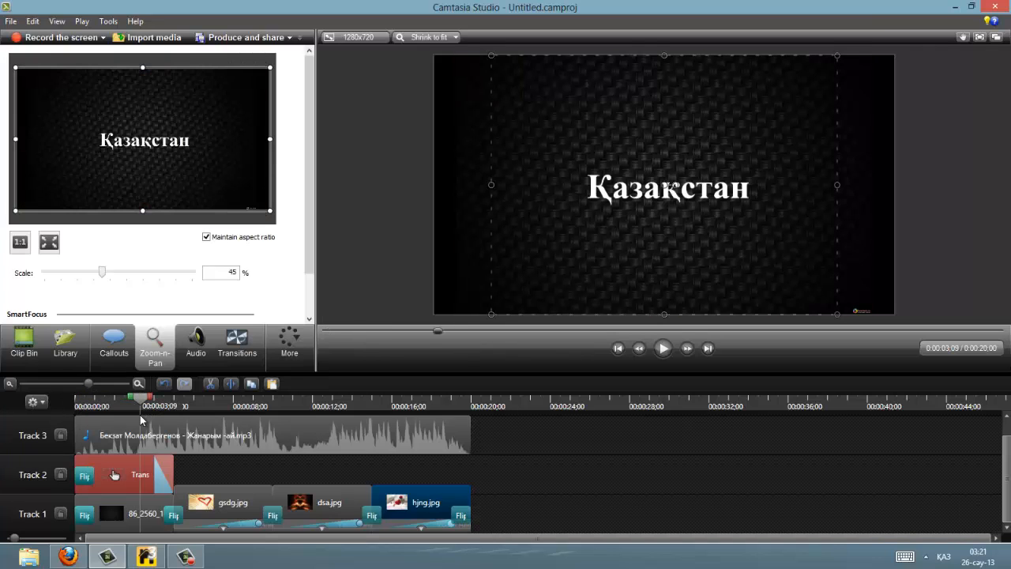
pyautogui.click(663, 349)
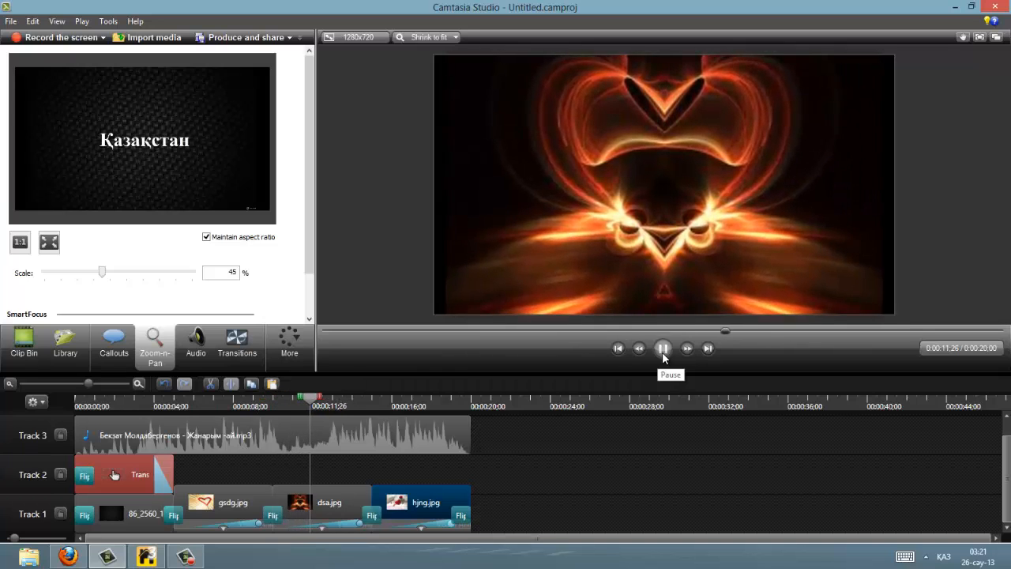
pyautogui.click(662, 351)
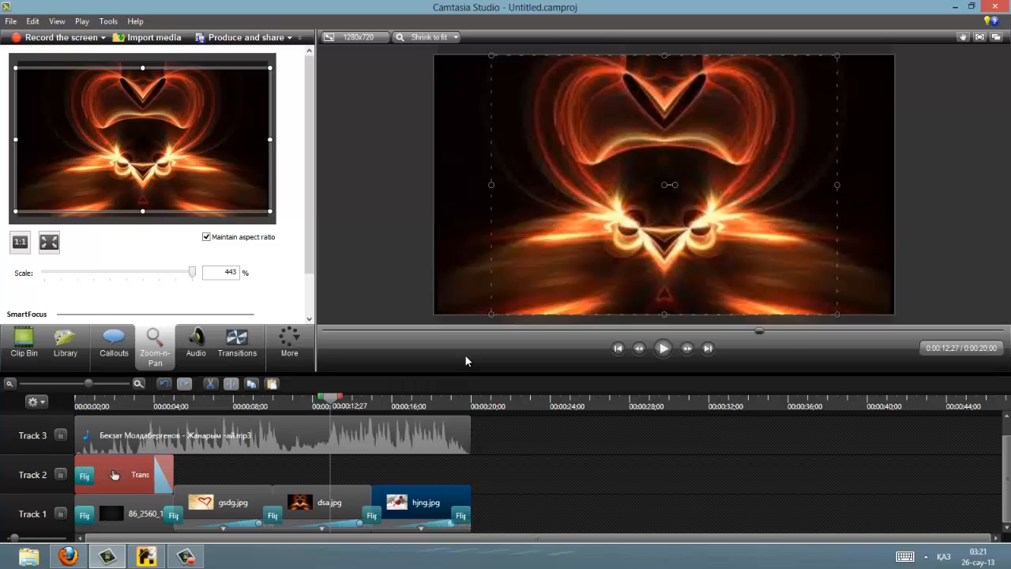
# Select the title callout at 0:00:02;12 and review its text, font, size and colour options, keeping Times New Roman at 72.
pyautogui.click(108, 360)
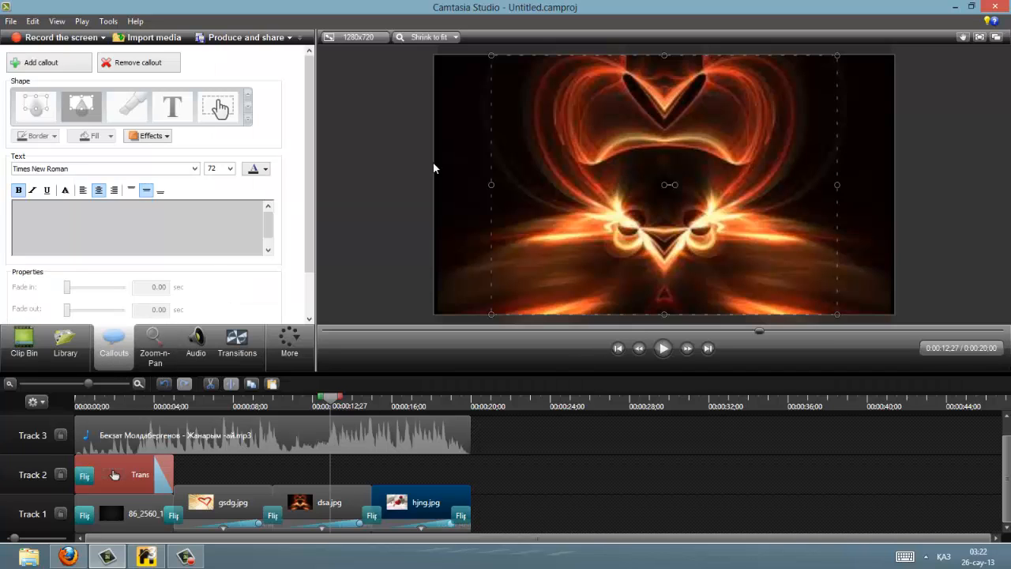
pyautogui.moveTo(330, 397); pyautogui.dragTo(124, 408)
pyautogui.click(341, 161)
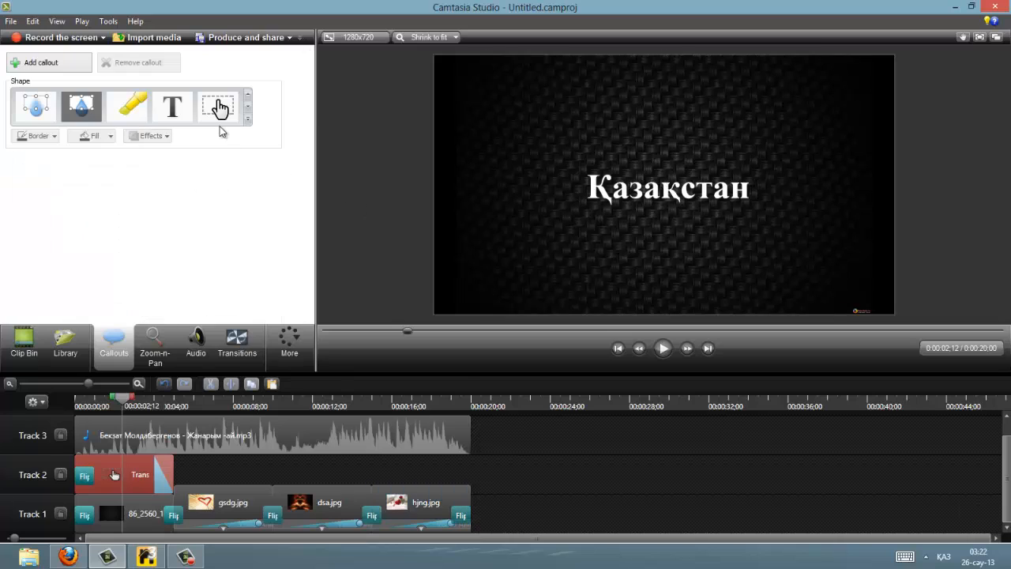
pyautogui.click(631, 187)
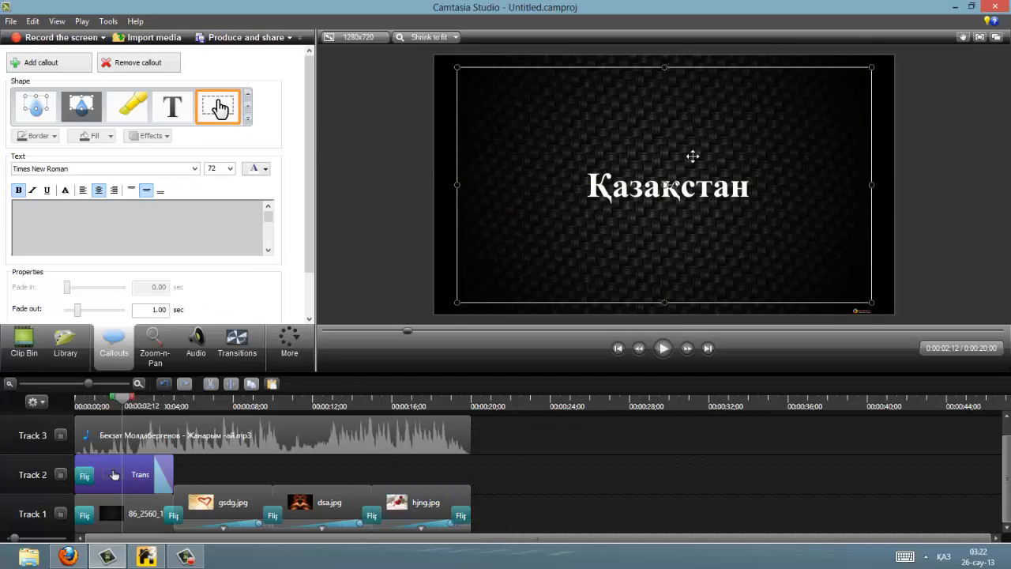
pyautogui.click(163, 215)
pyautogui.click(182, 231)
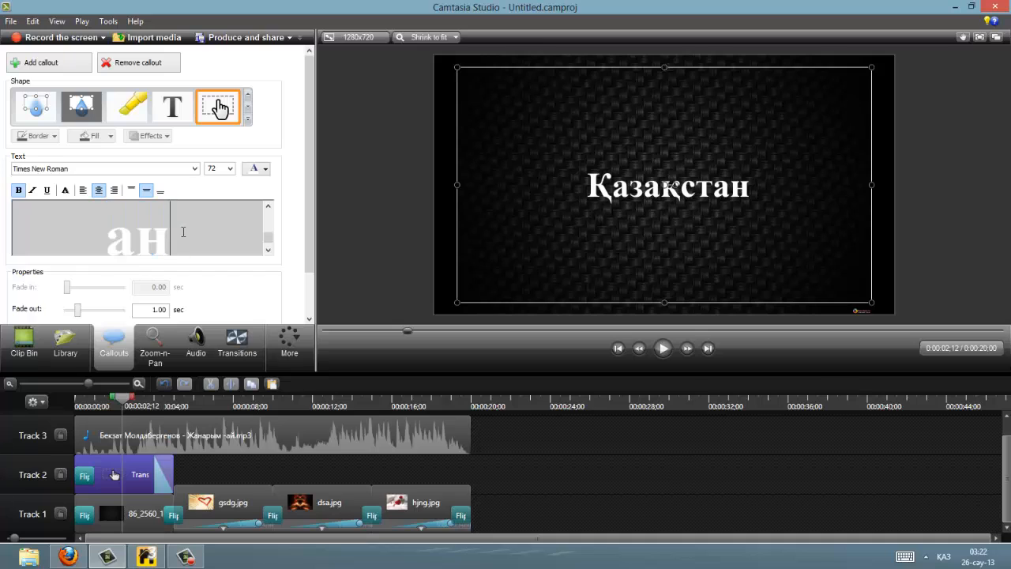
pyautogui.click(230, 168)
pyautogui.click(218, 303)
pyautogui.click(156, 172)
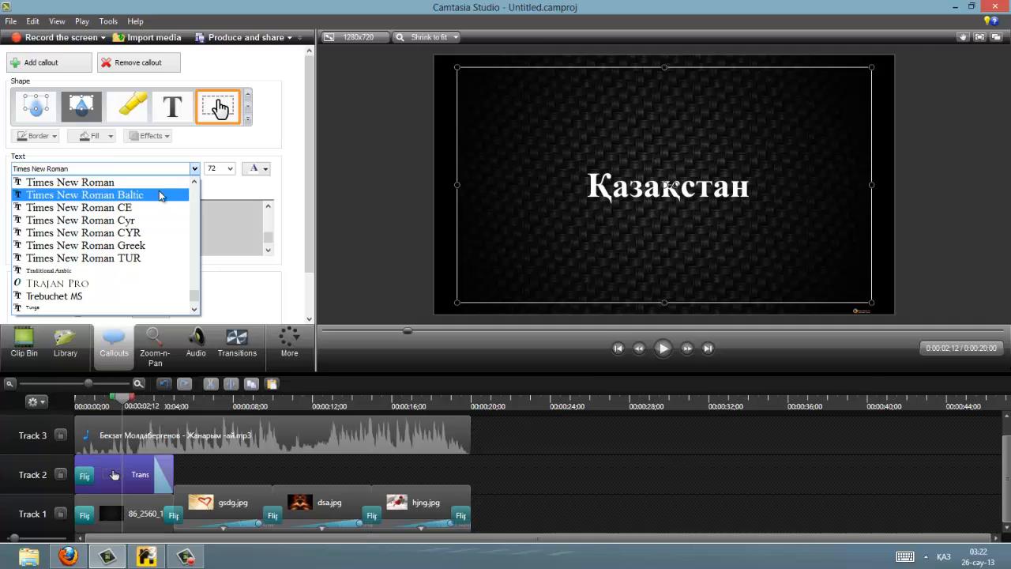
pyautogui.click(157, 184)
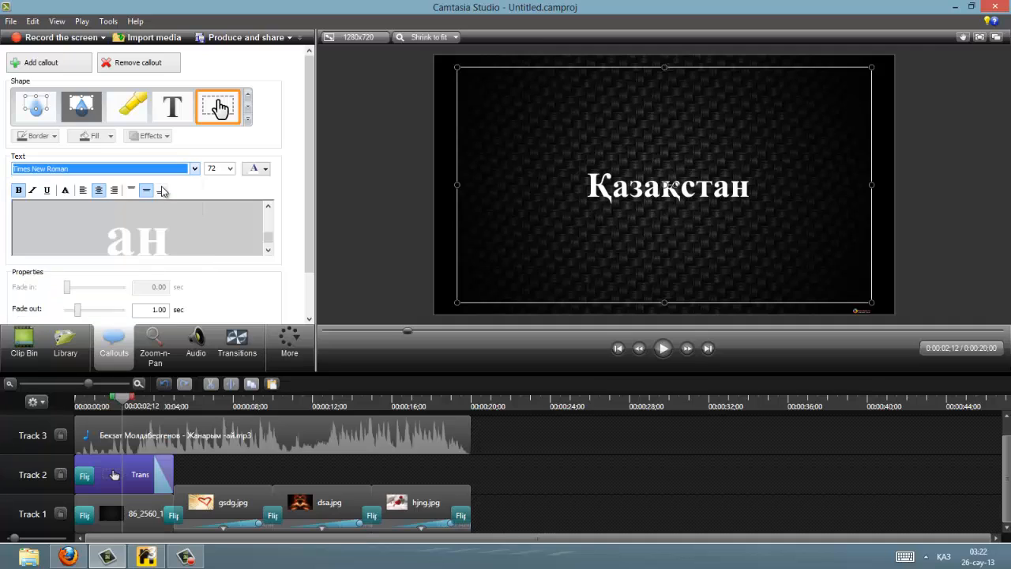
pyautogui.click(270, 169)
pyautogui.click(369, 134)
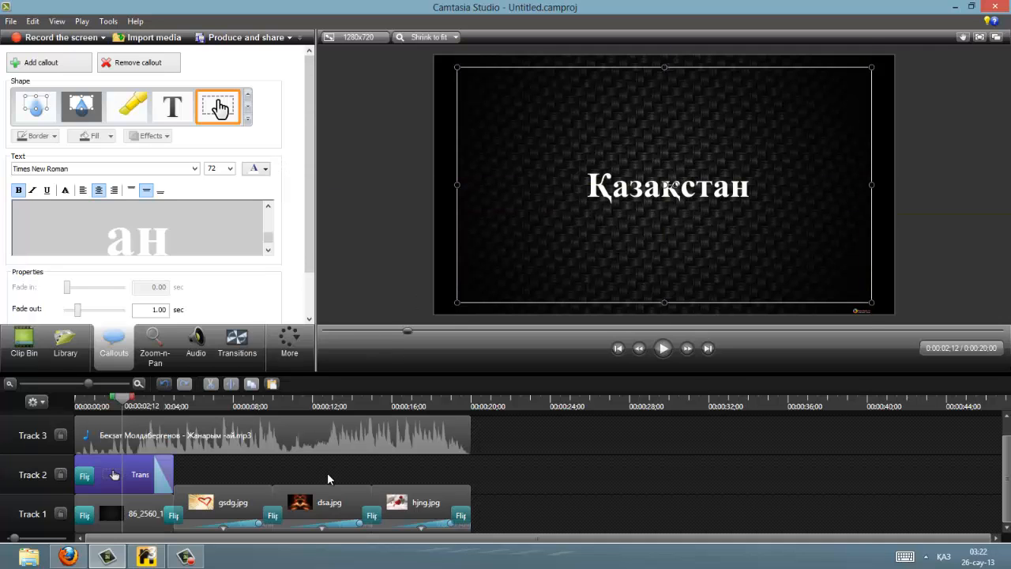
# Move the playhead to 0:00:20;00 and look through the audio, zoom, callout, library and imported media options.
pyautogui.moveTo(124, 398); pyautogui.dragTo(484, 405)
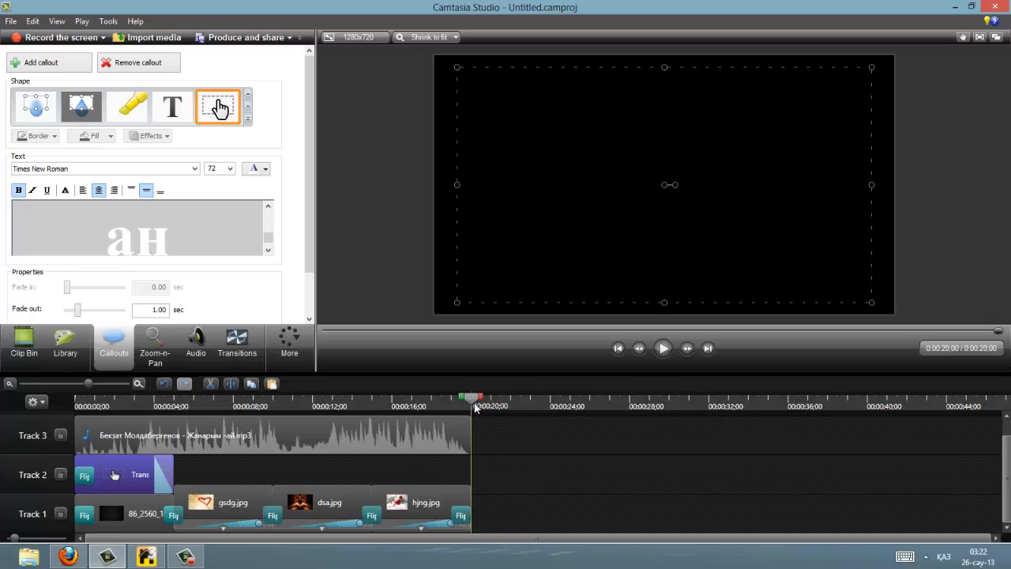
pyautogui.click(199, 351)
pyautogui.click(155, 357)
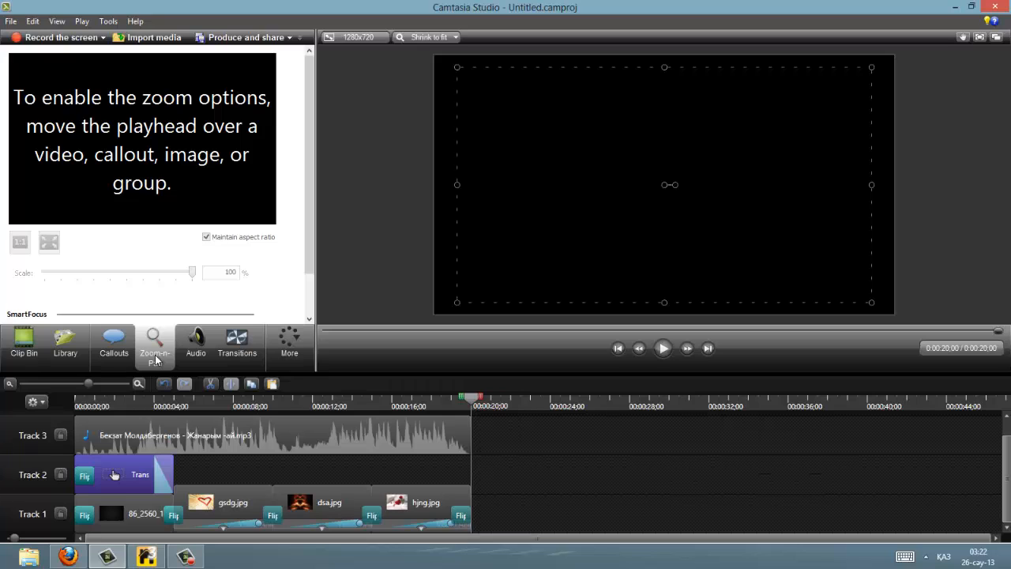
pyautogui.click(114, 349)
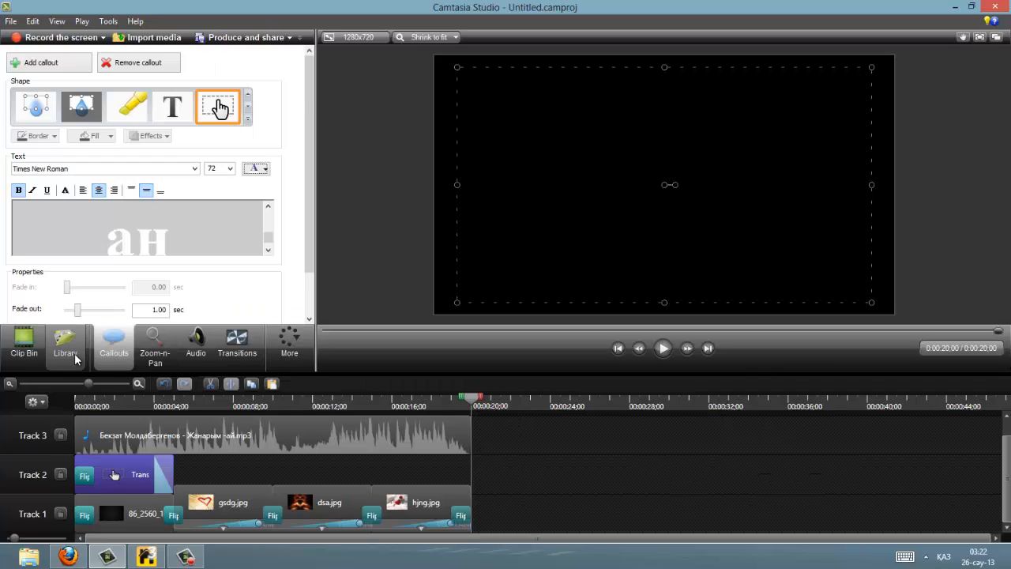
pyautogui.click(65, 349)
pyautogui.click(26, 356)
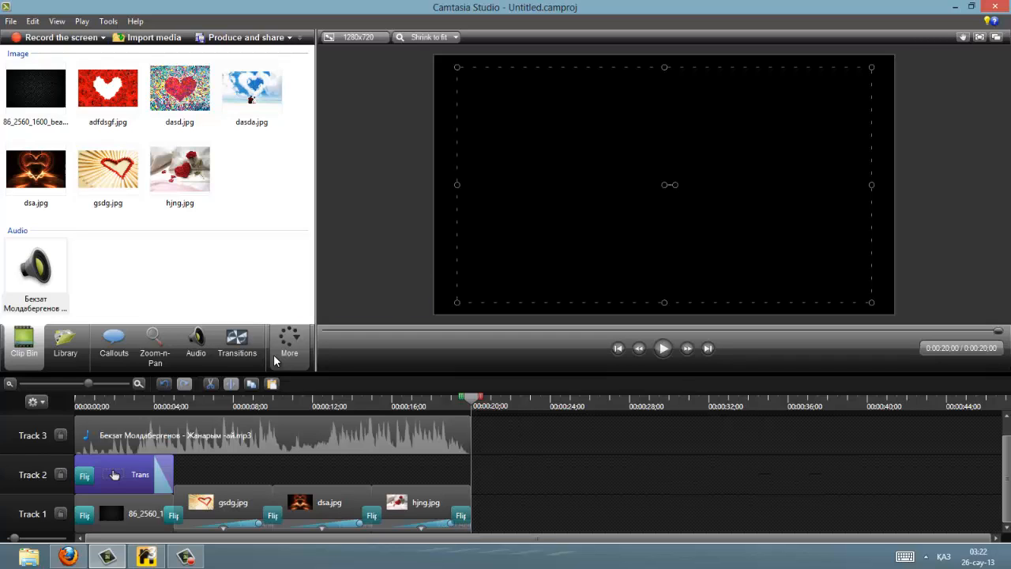
pyautogui.click(524, 442)
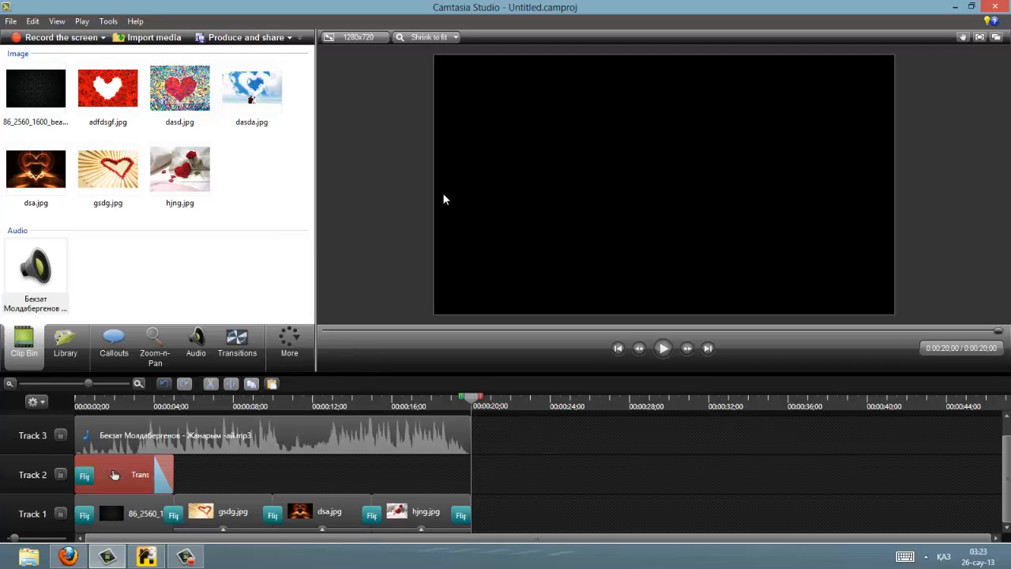
# Walk through the Production Wizard with MP4 only (up to 720p) as far as the production name and folder, and cancel it.
pyautogui.click(219, 38)
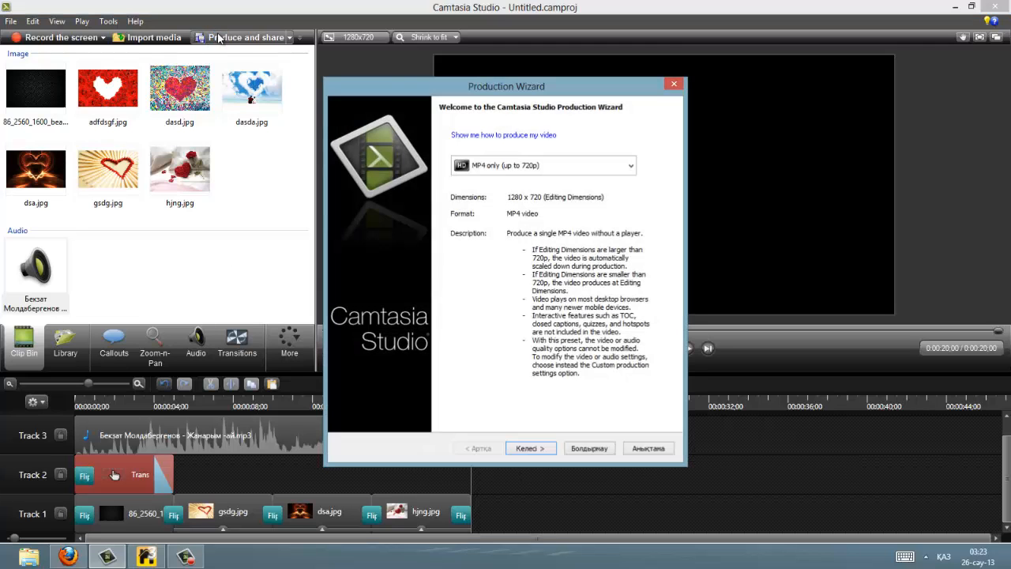
pyautogui.click(531, 167)
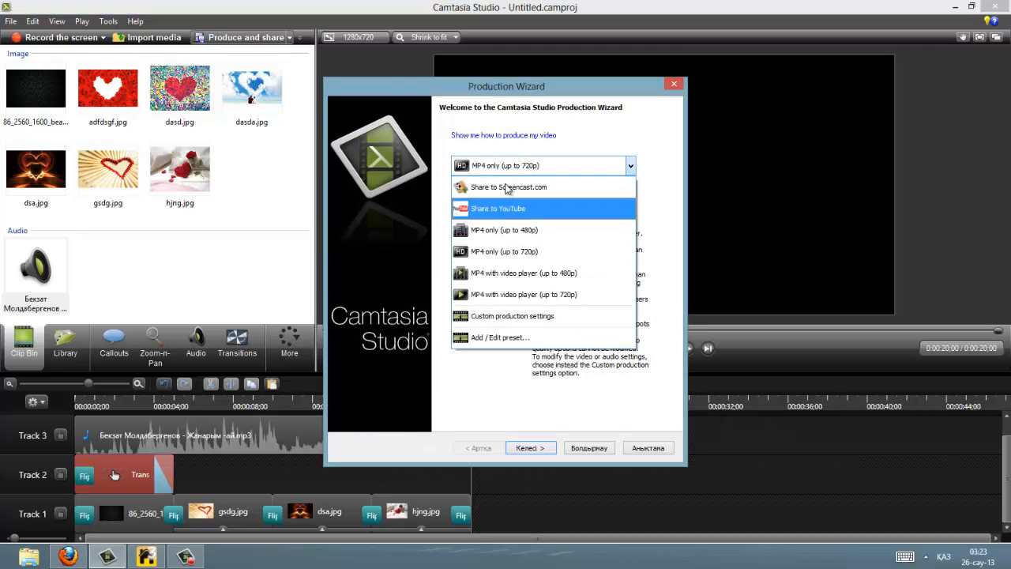
pyautogui.click(503, 259)
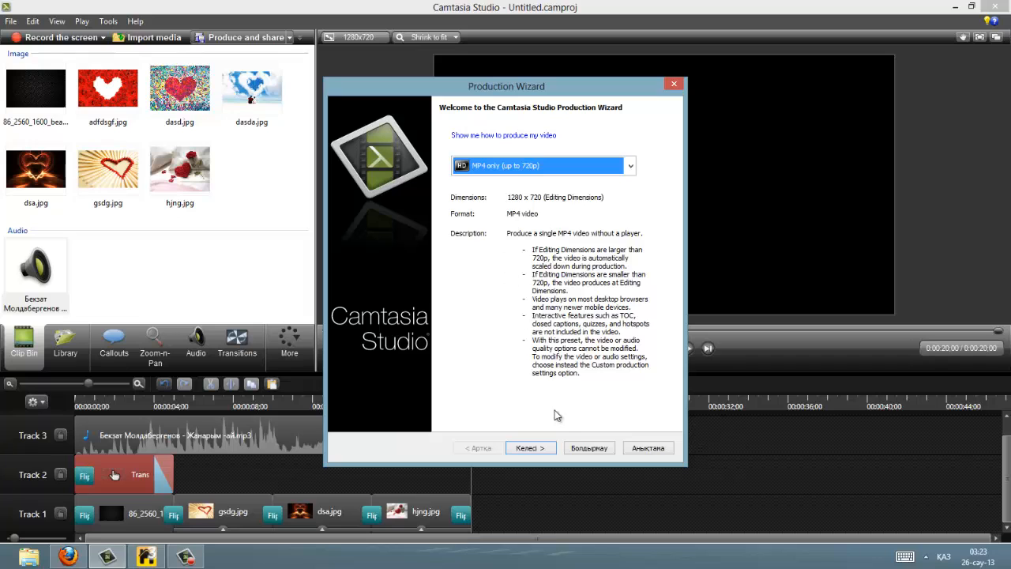
pyautogui.click(524, 447)
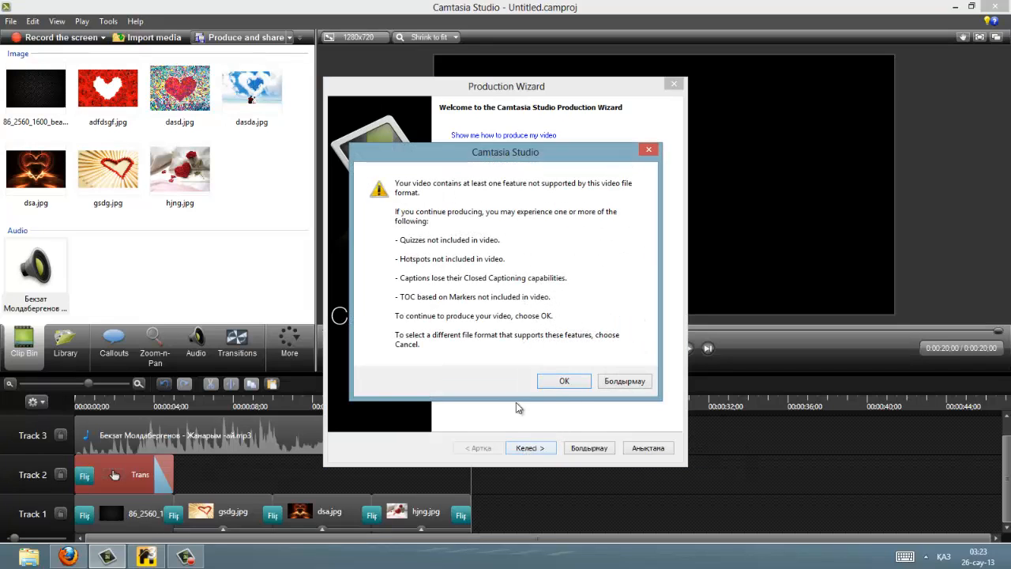
pyautogui.click(561, 383)
pyautogui.click(423, 173)
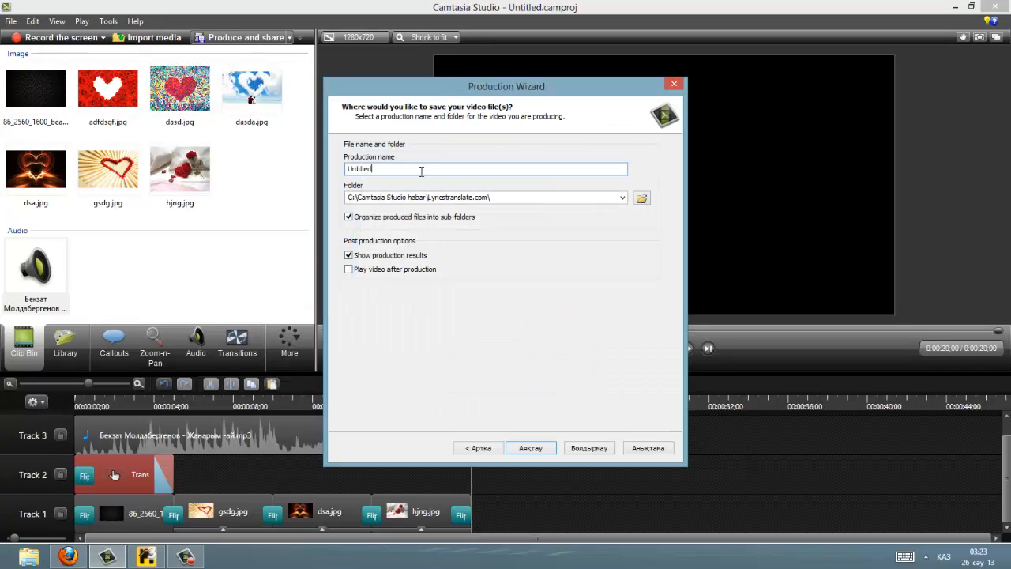
pyautogui.moveTo(404, 173); pyautogui.dragTo(335, 173)
pyautogui.click(386, 173)
pyautogui.click(675, 84)
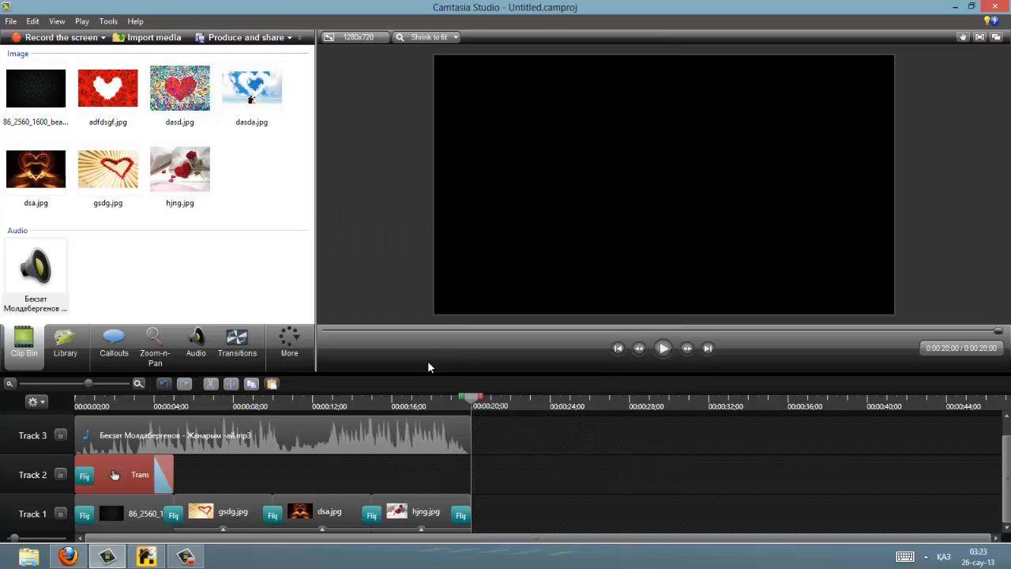